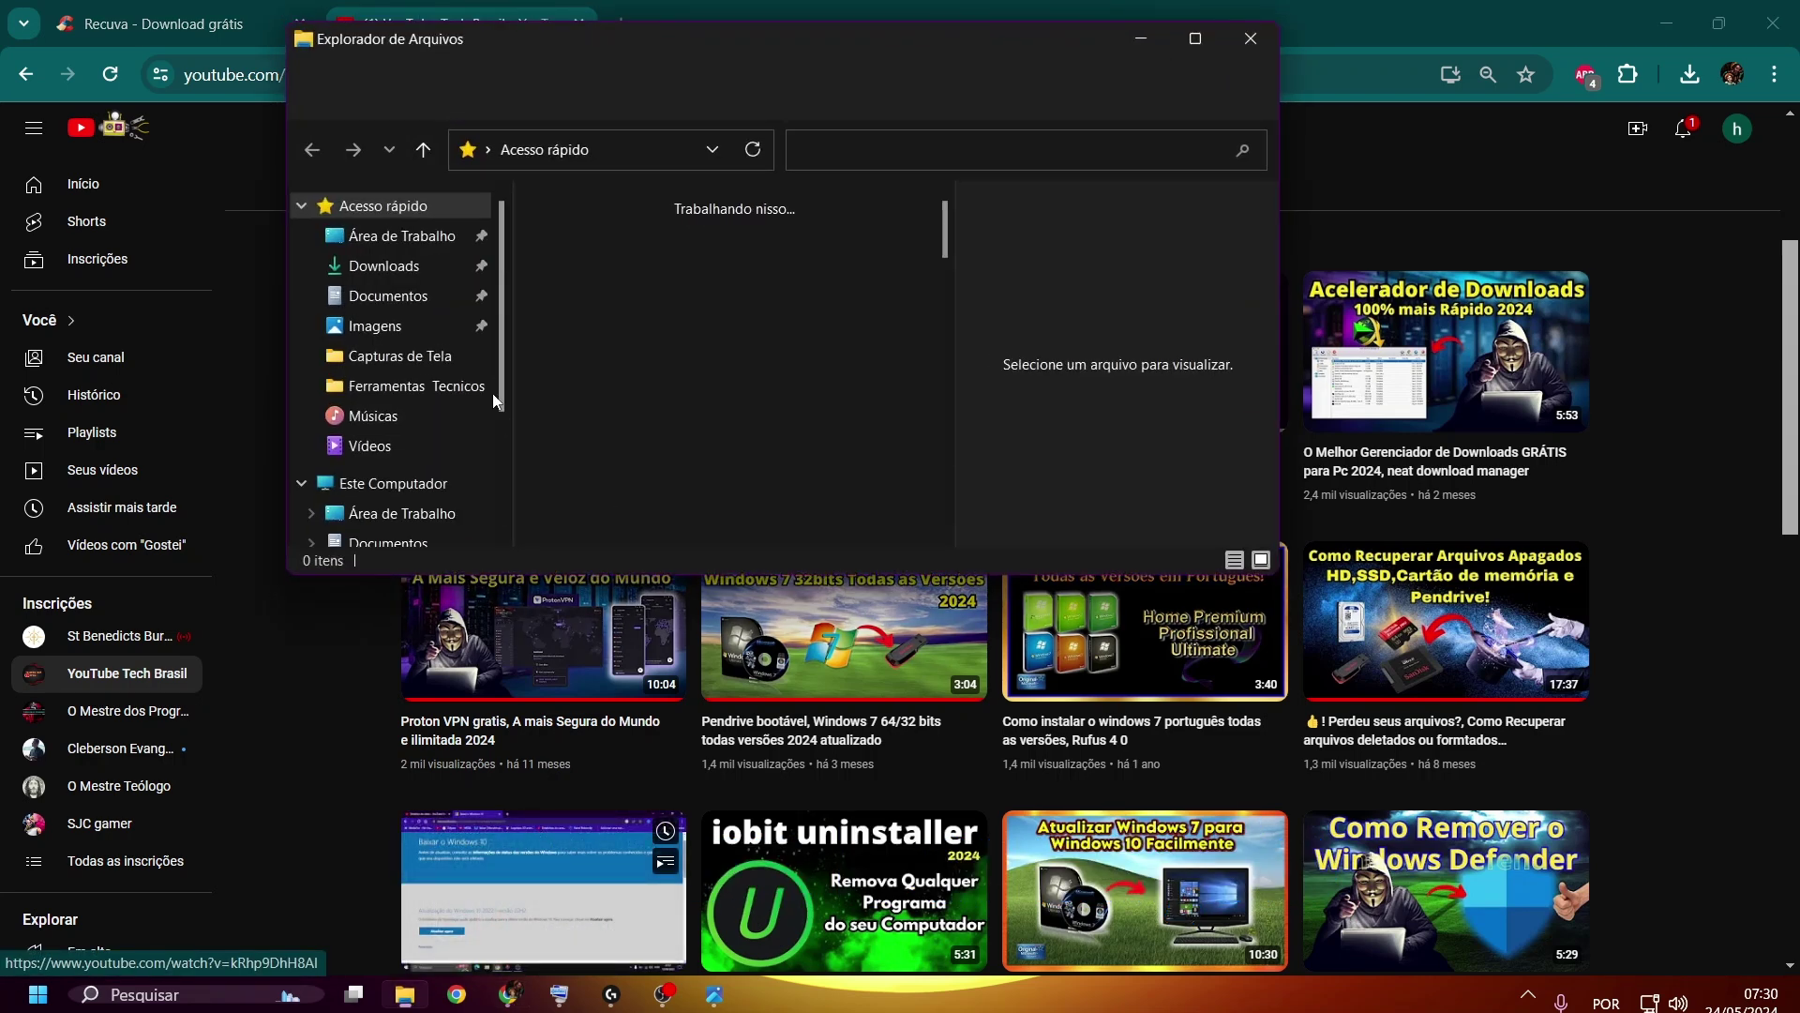
Open the Downloads folder in File Explorer, maximize the window and look over the downloaded files
click(349, 266)
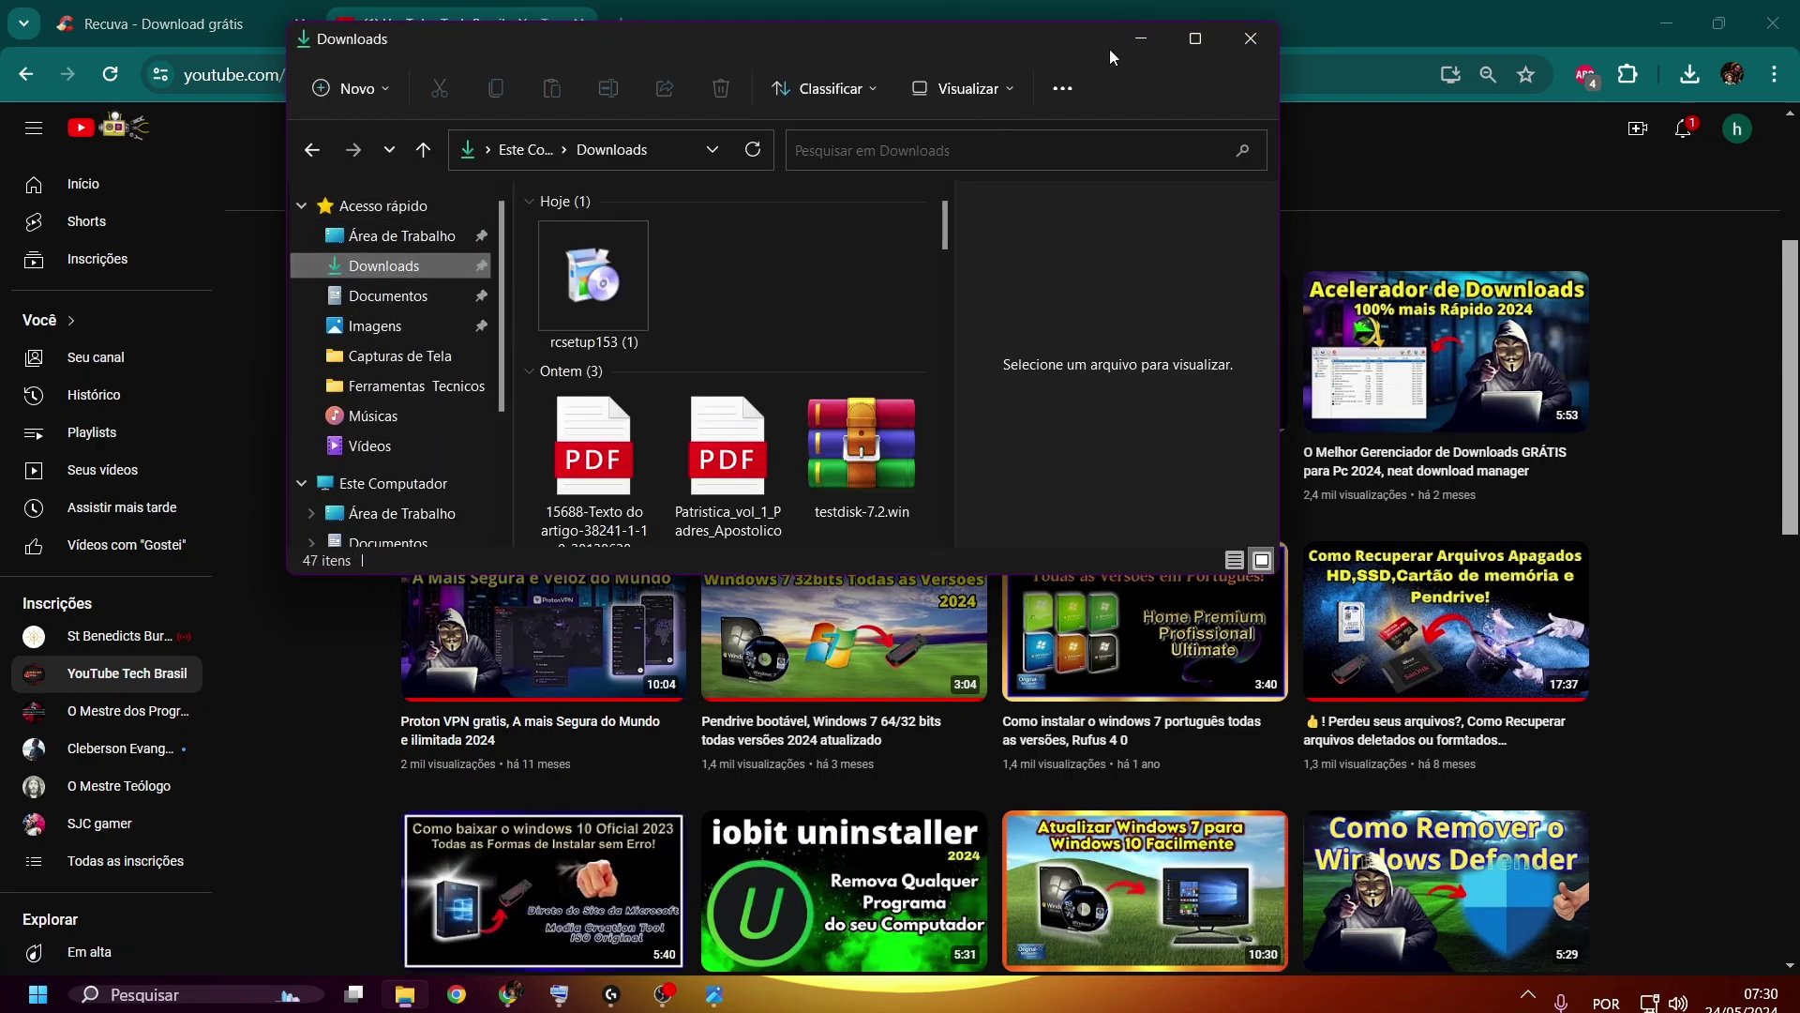
click(1194, 38)
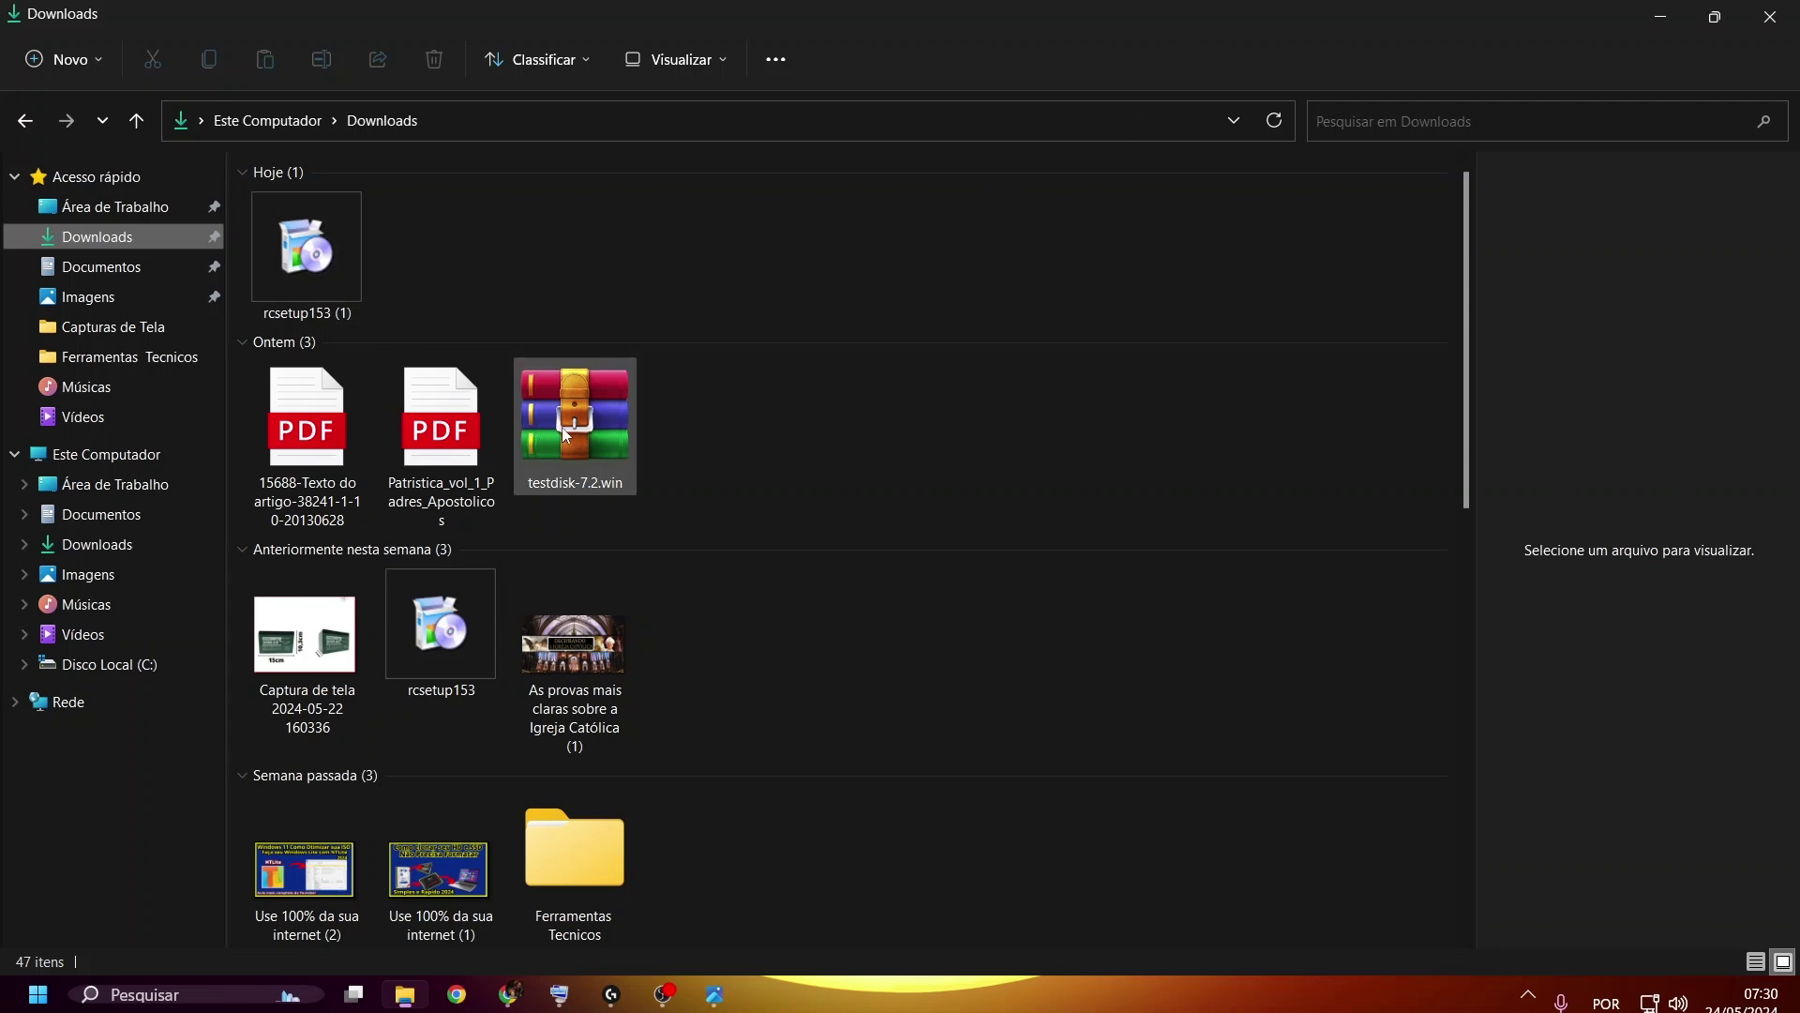
mouse_move(574, 421)
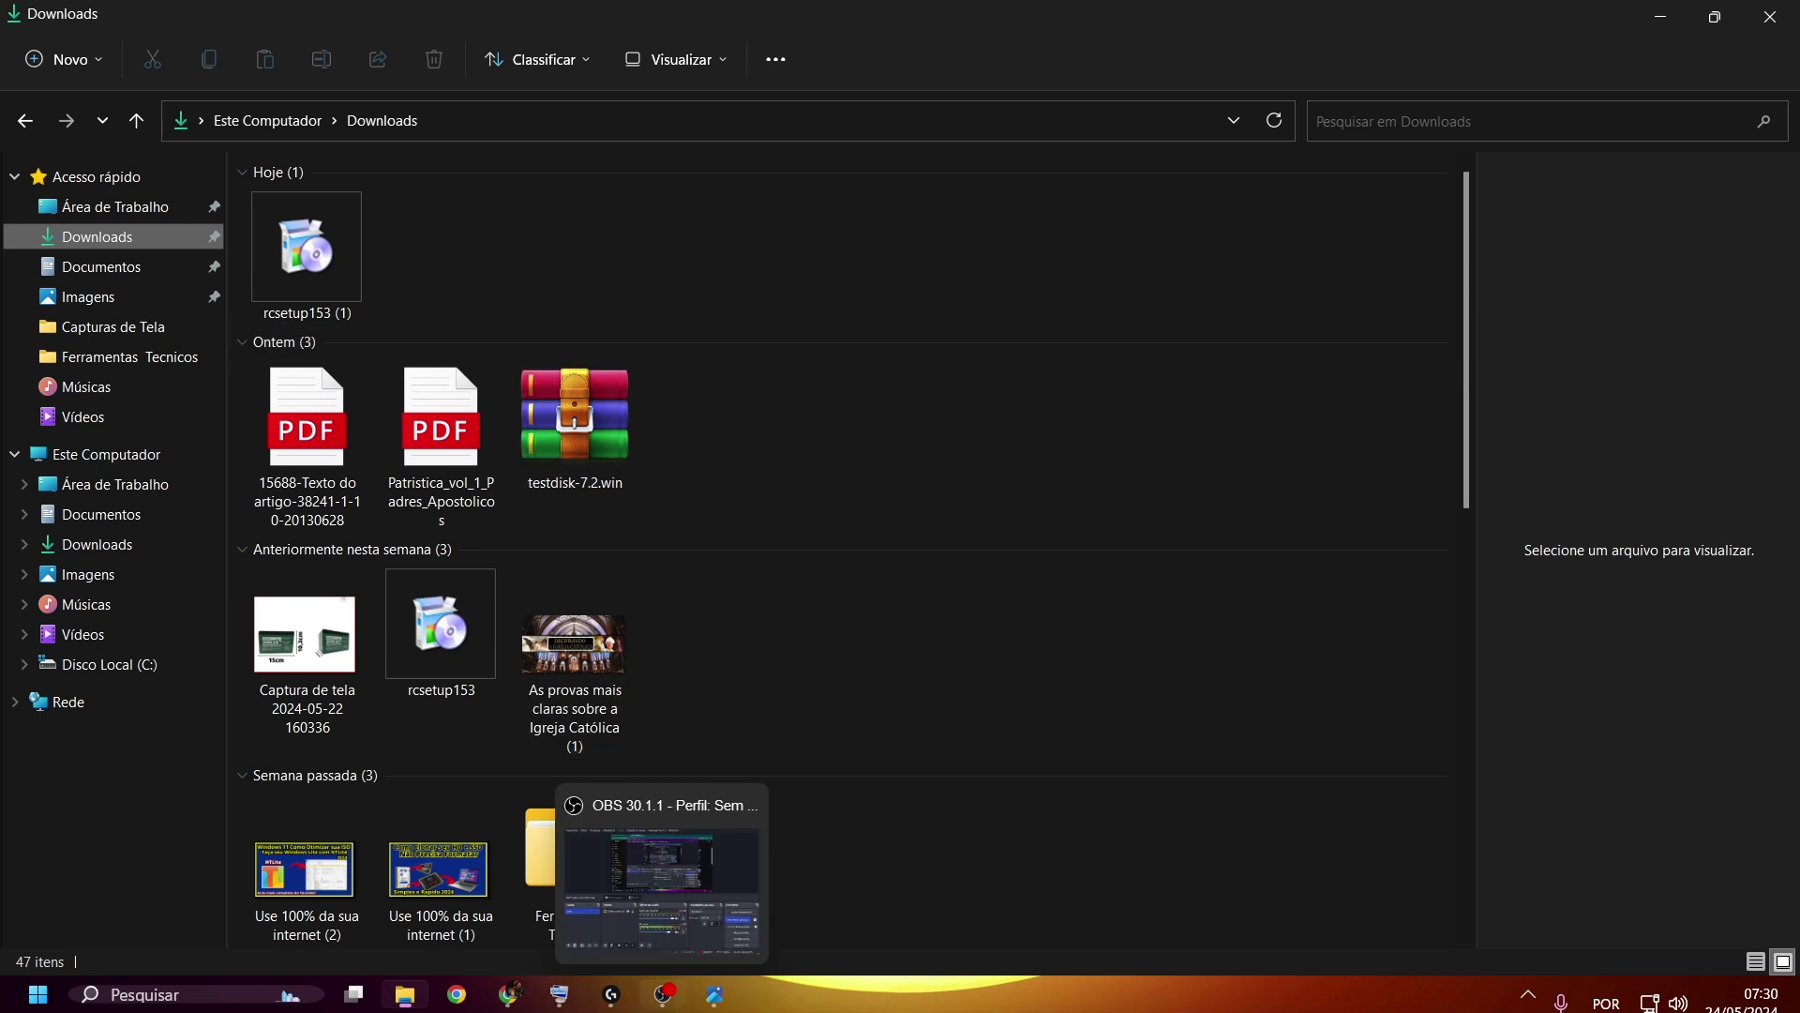
Switch to the browser's Recuva download page and examine the comparison of the free, professional and CCleaner editions
click(506, 999)
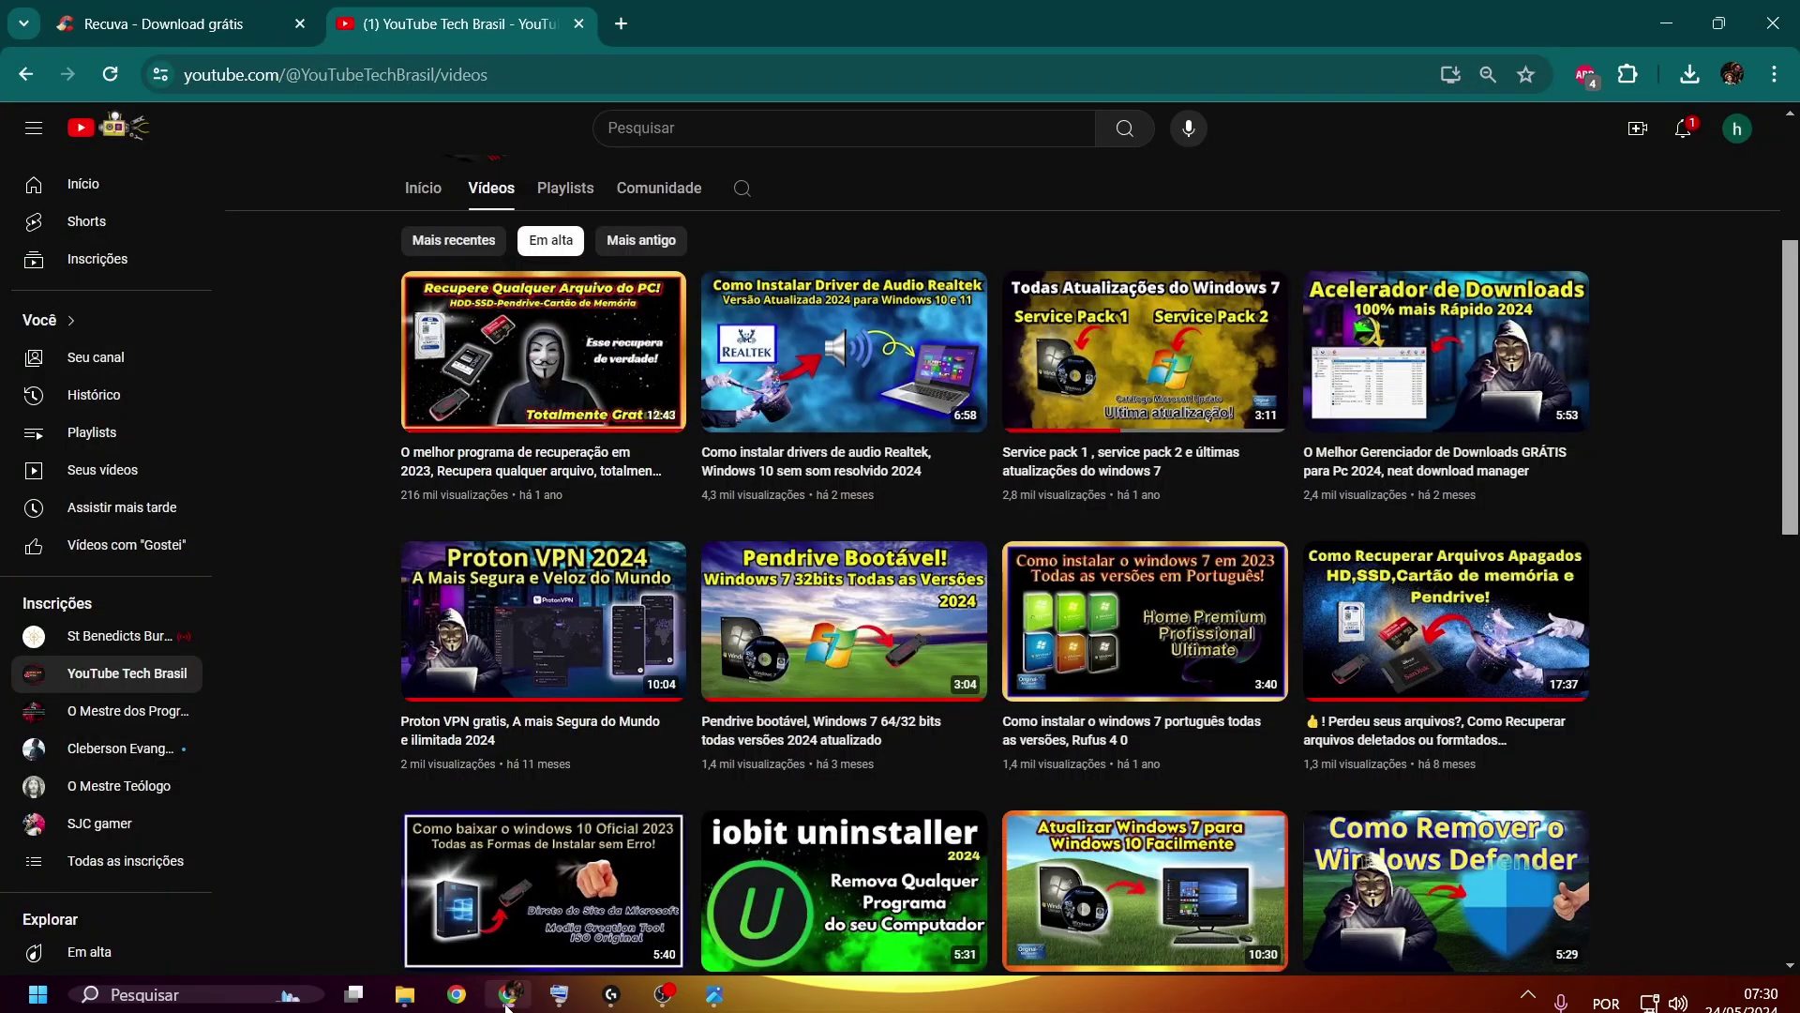
click(169, 23)
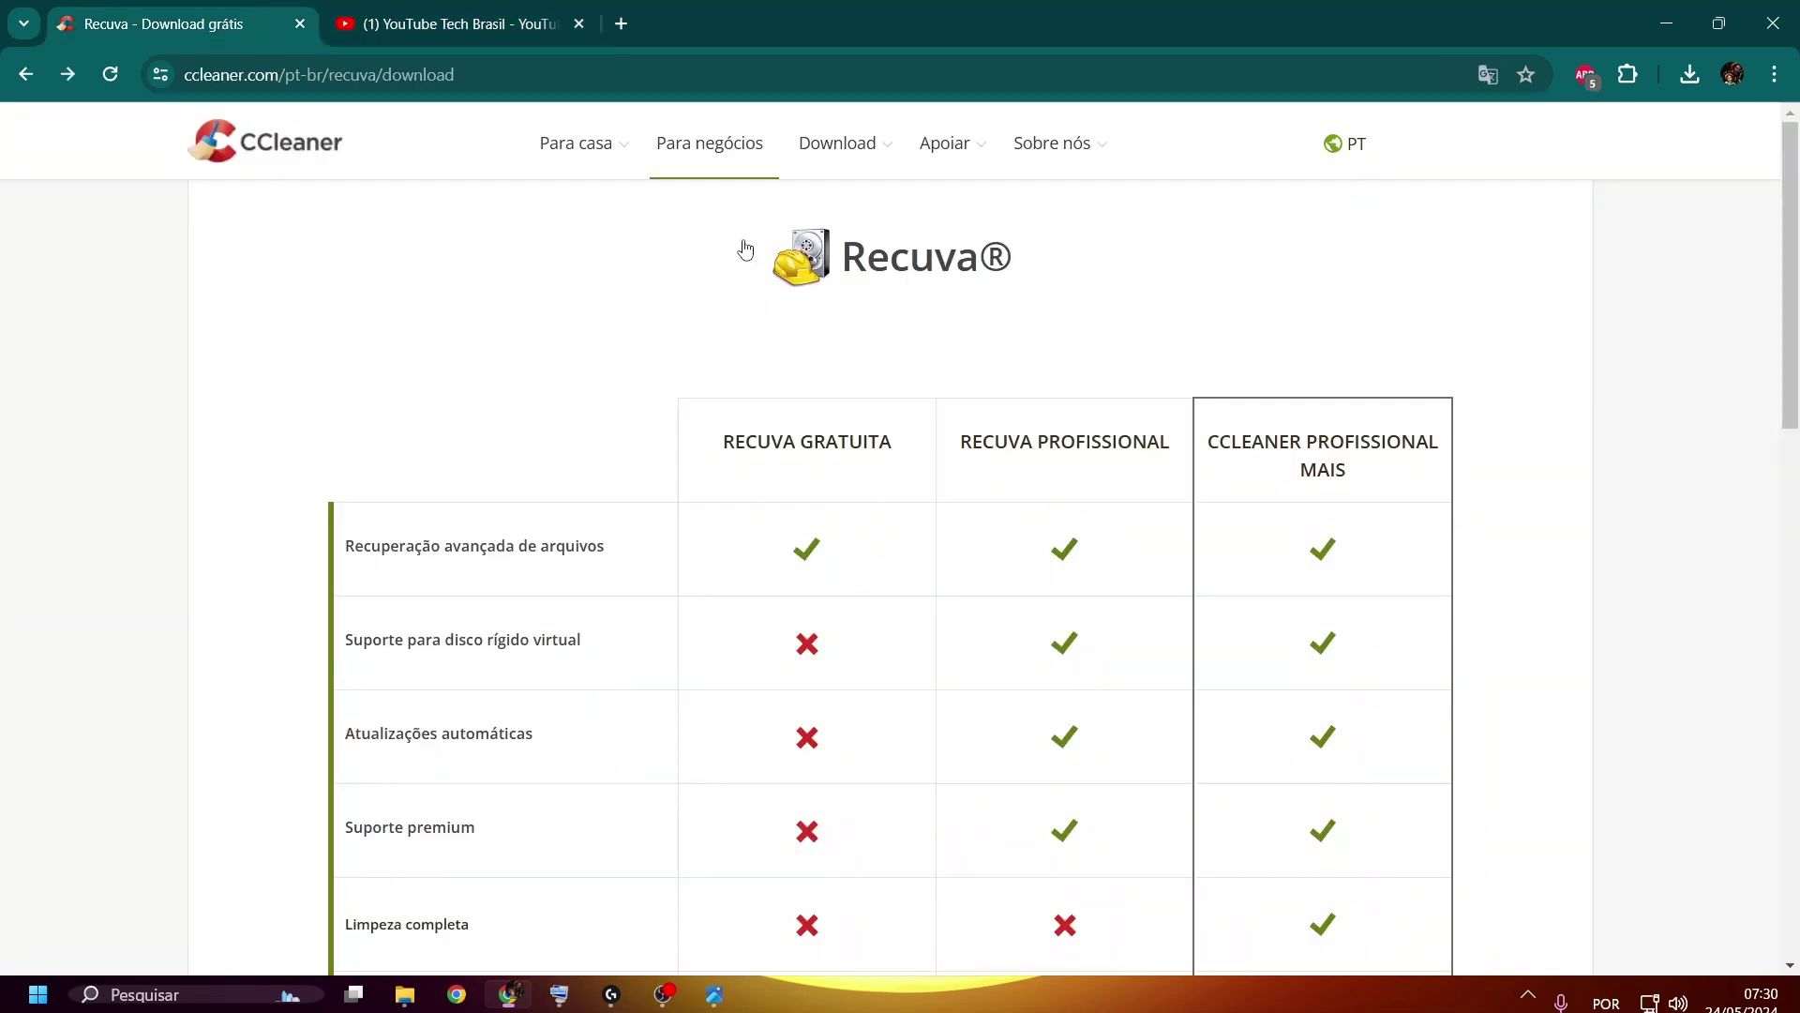
scroll(837, 716, down, 2)
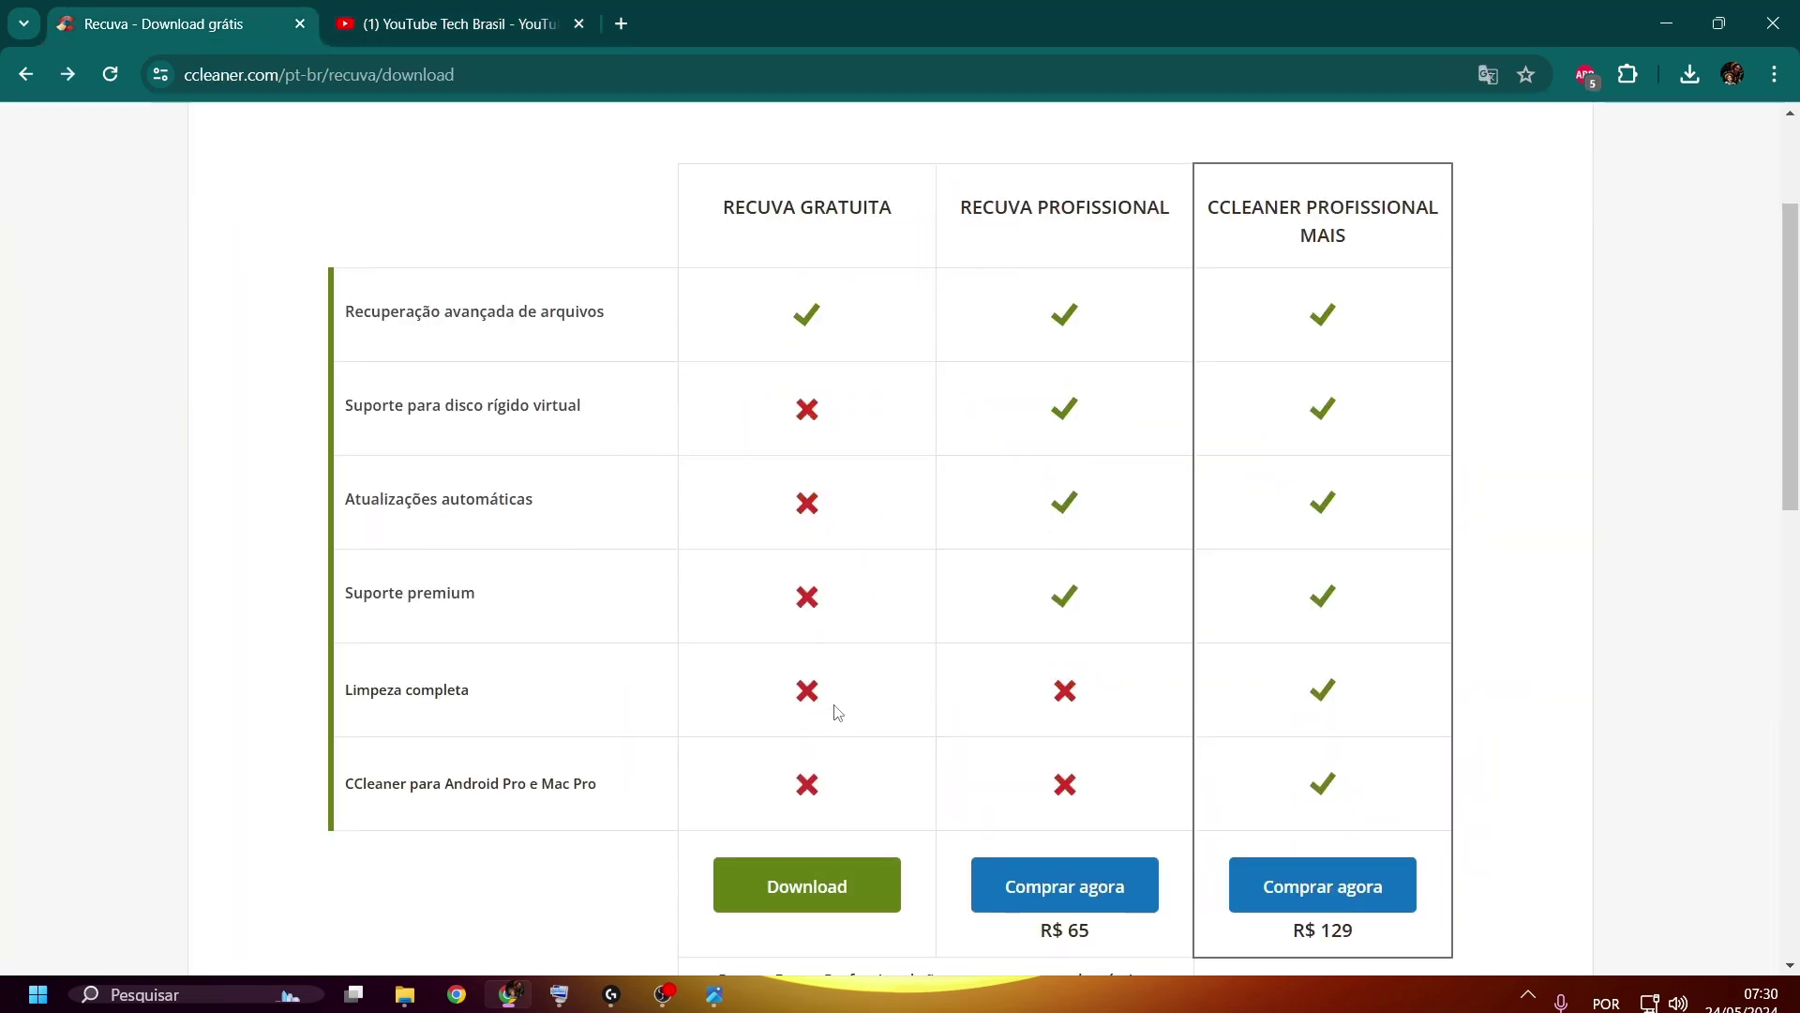
scroll(839, 714, down, 1)
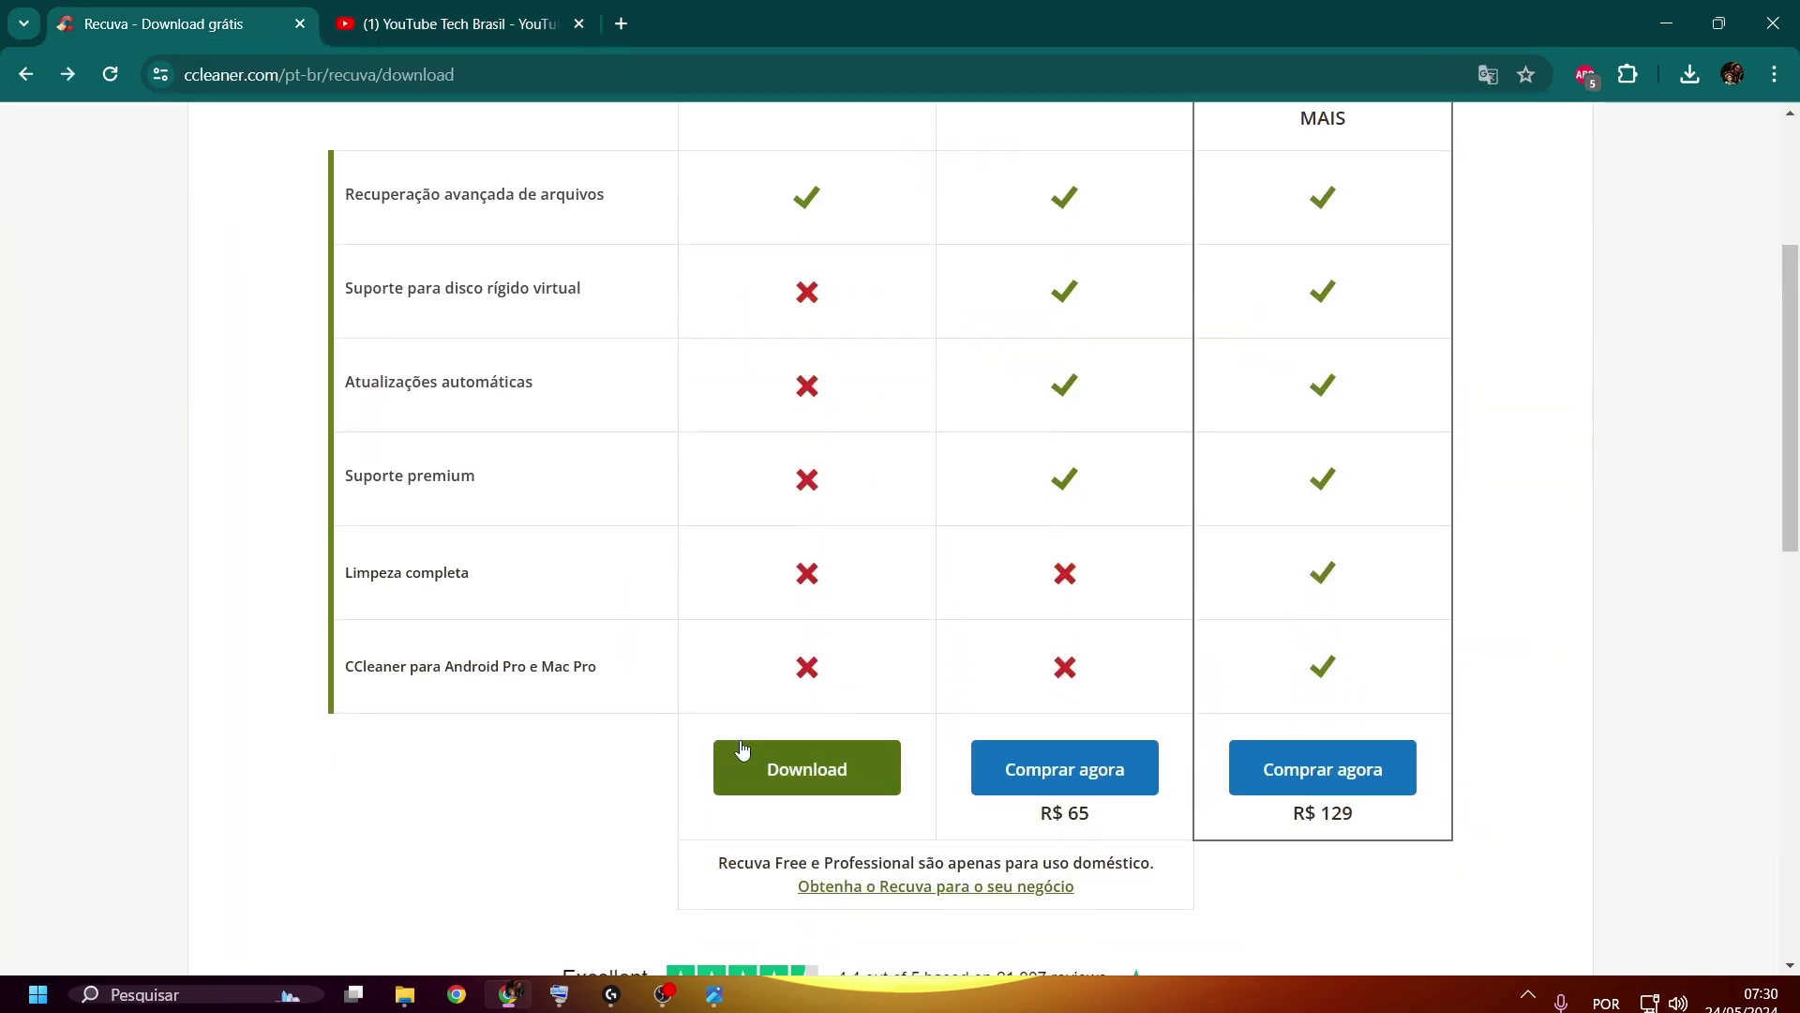
scroll(977, 514, up, 3)
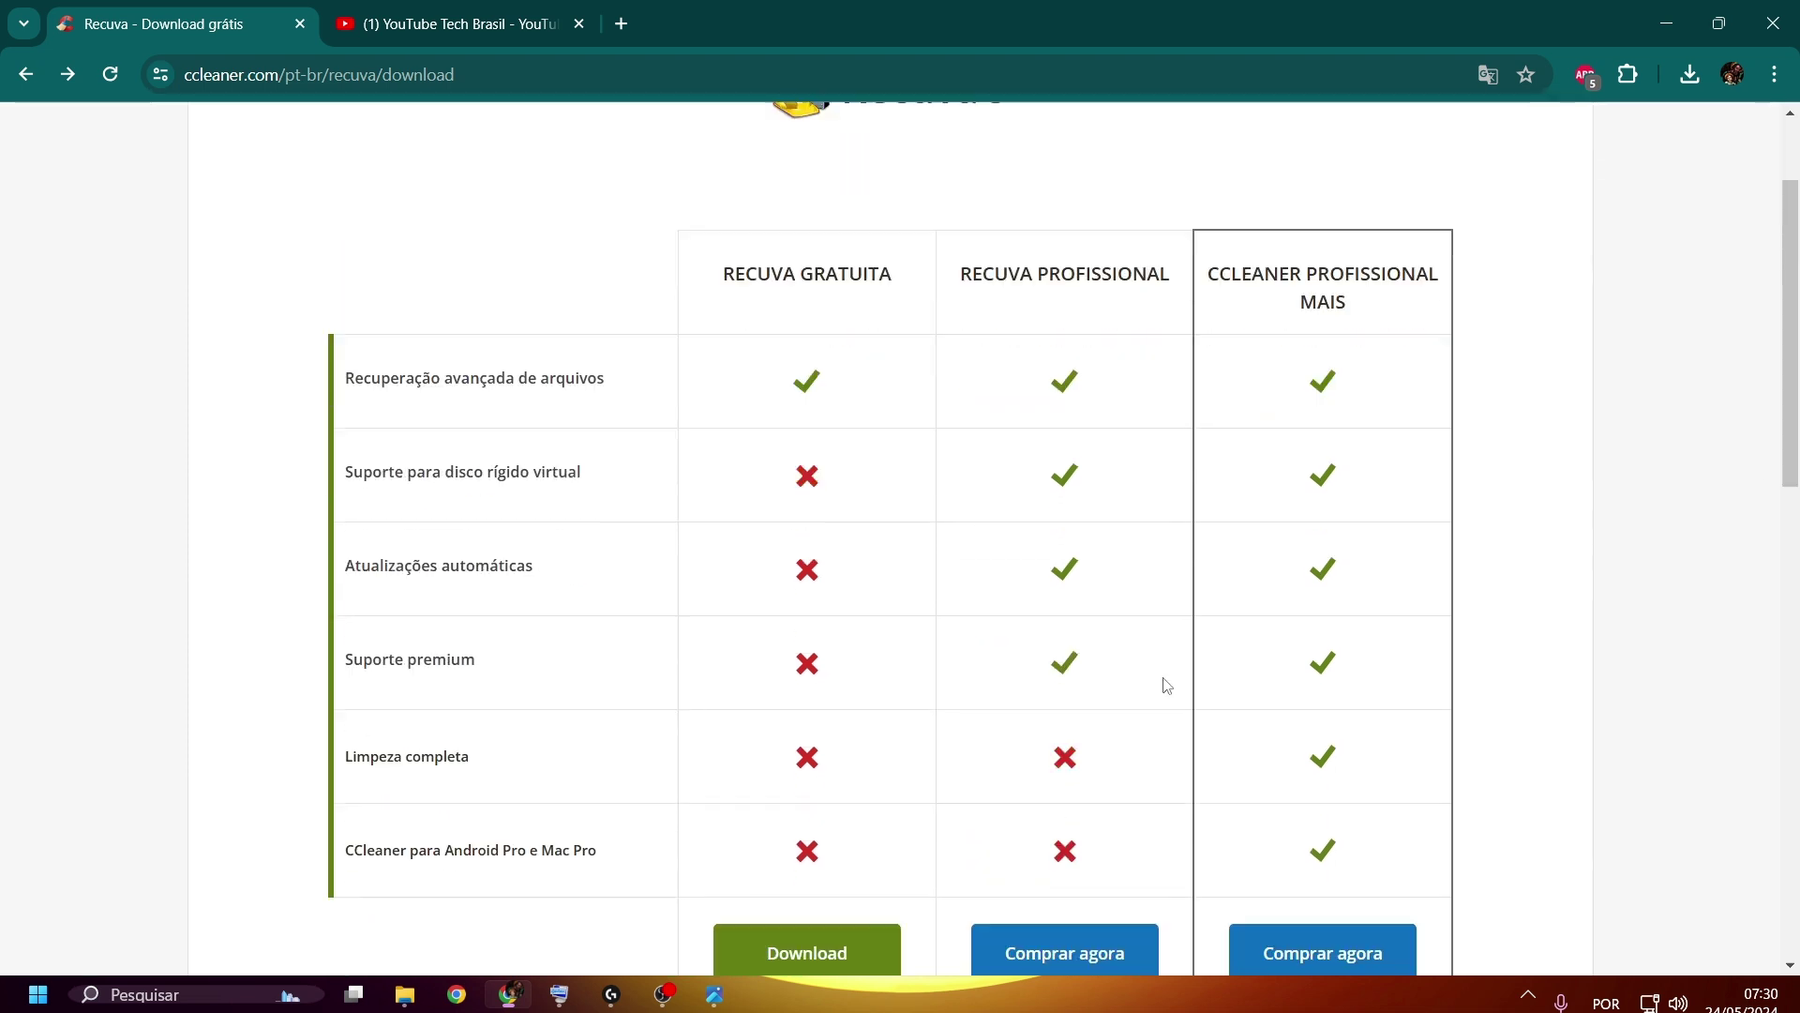
scroll(1210, 657, down, 2)
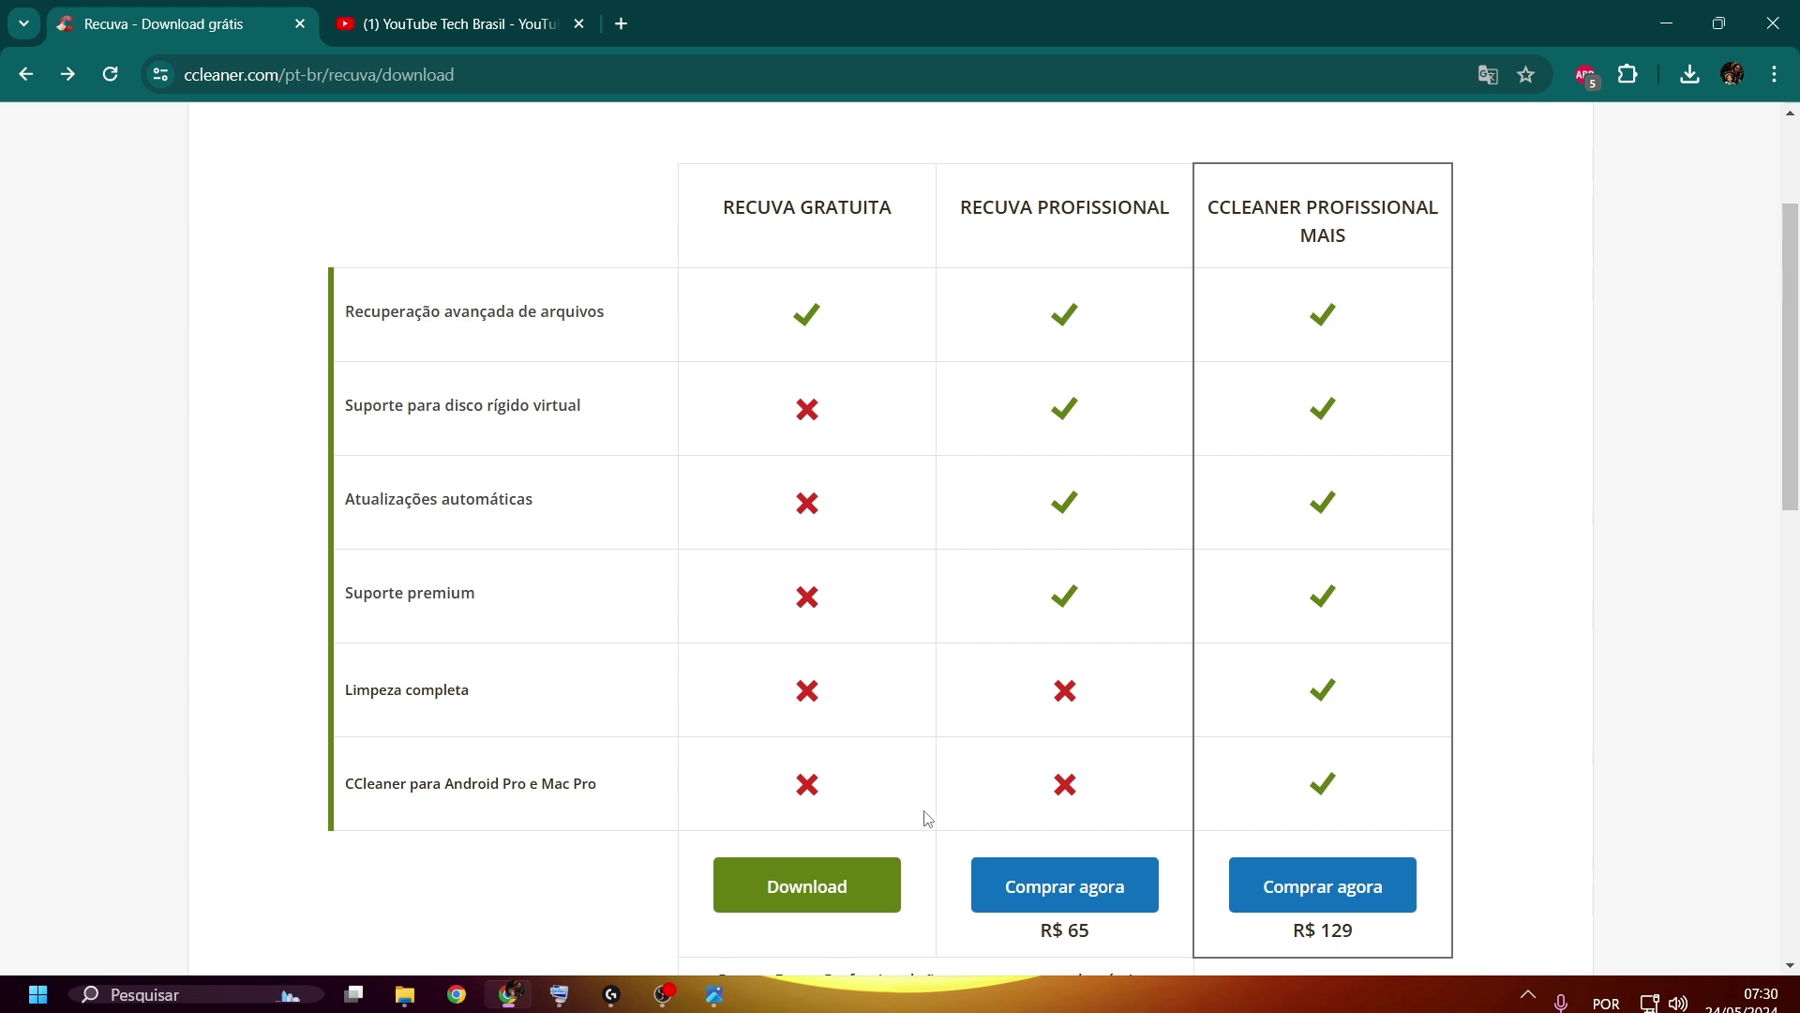
Bring the Downloads folder back up for a look, and minimize File Explorer and the browser to reach the desktop
click(409, 999)
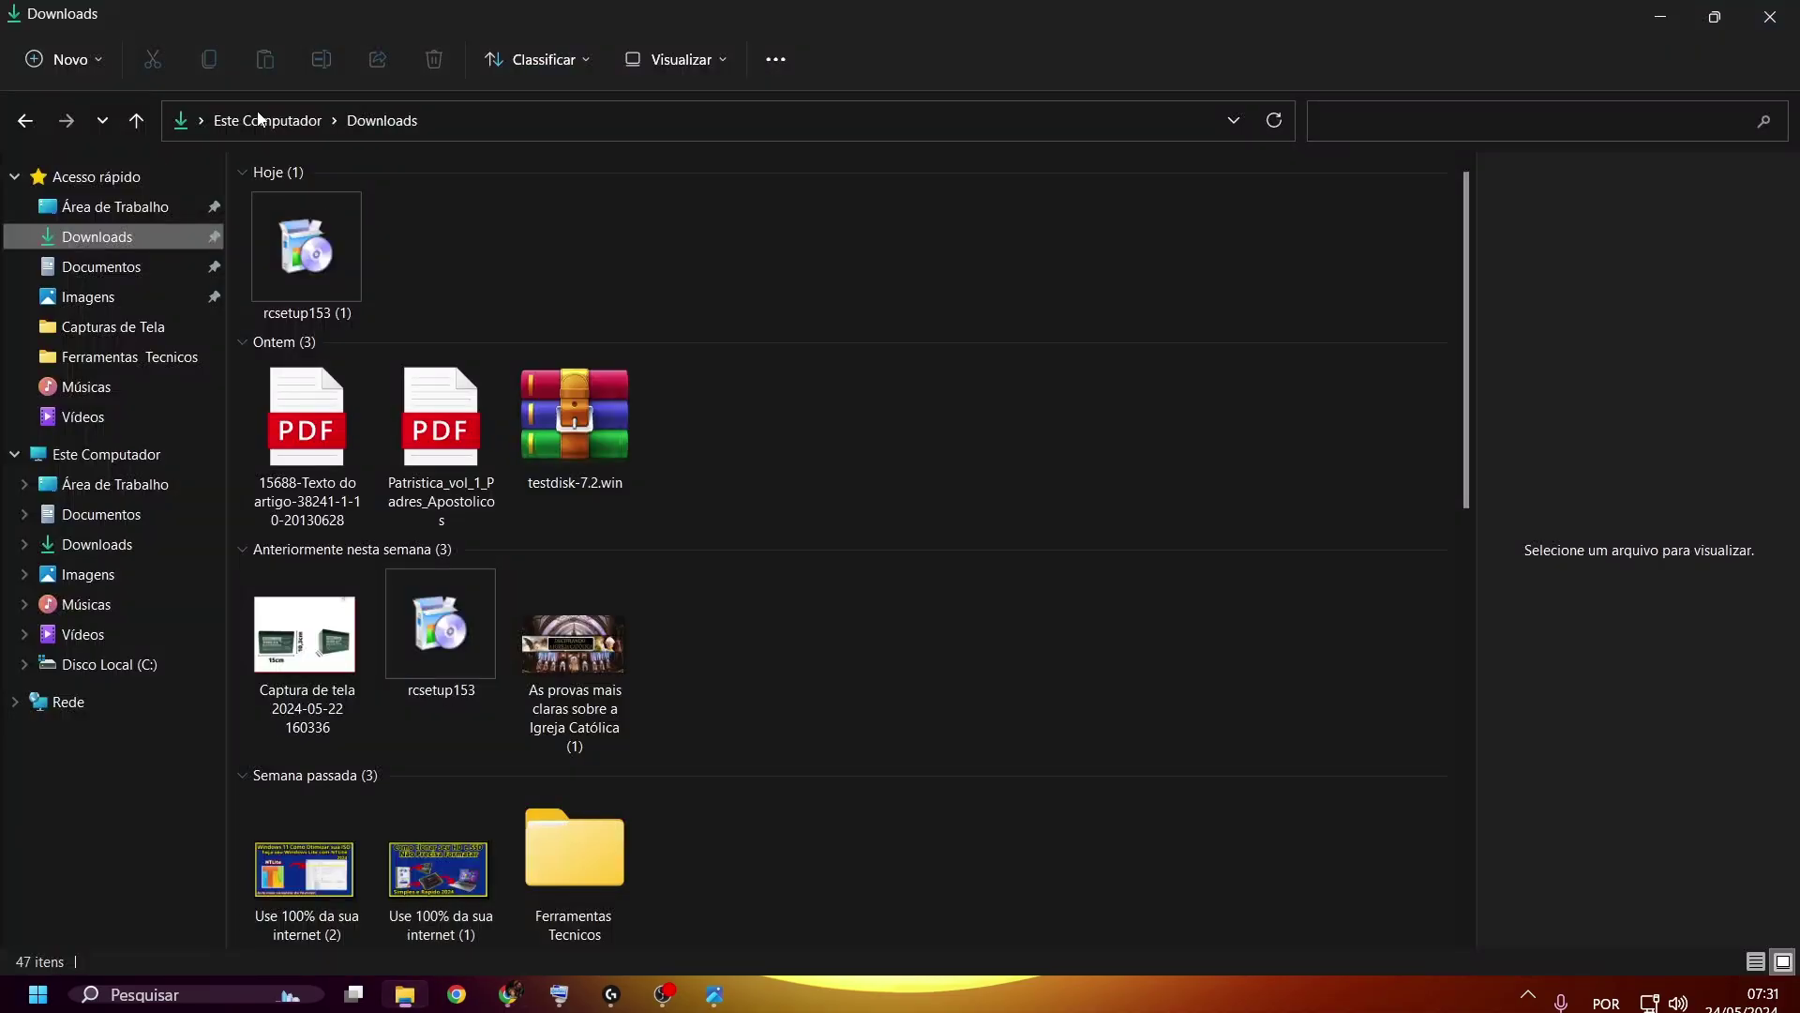
mouse_move(358, 238)
click(1660, 16)
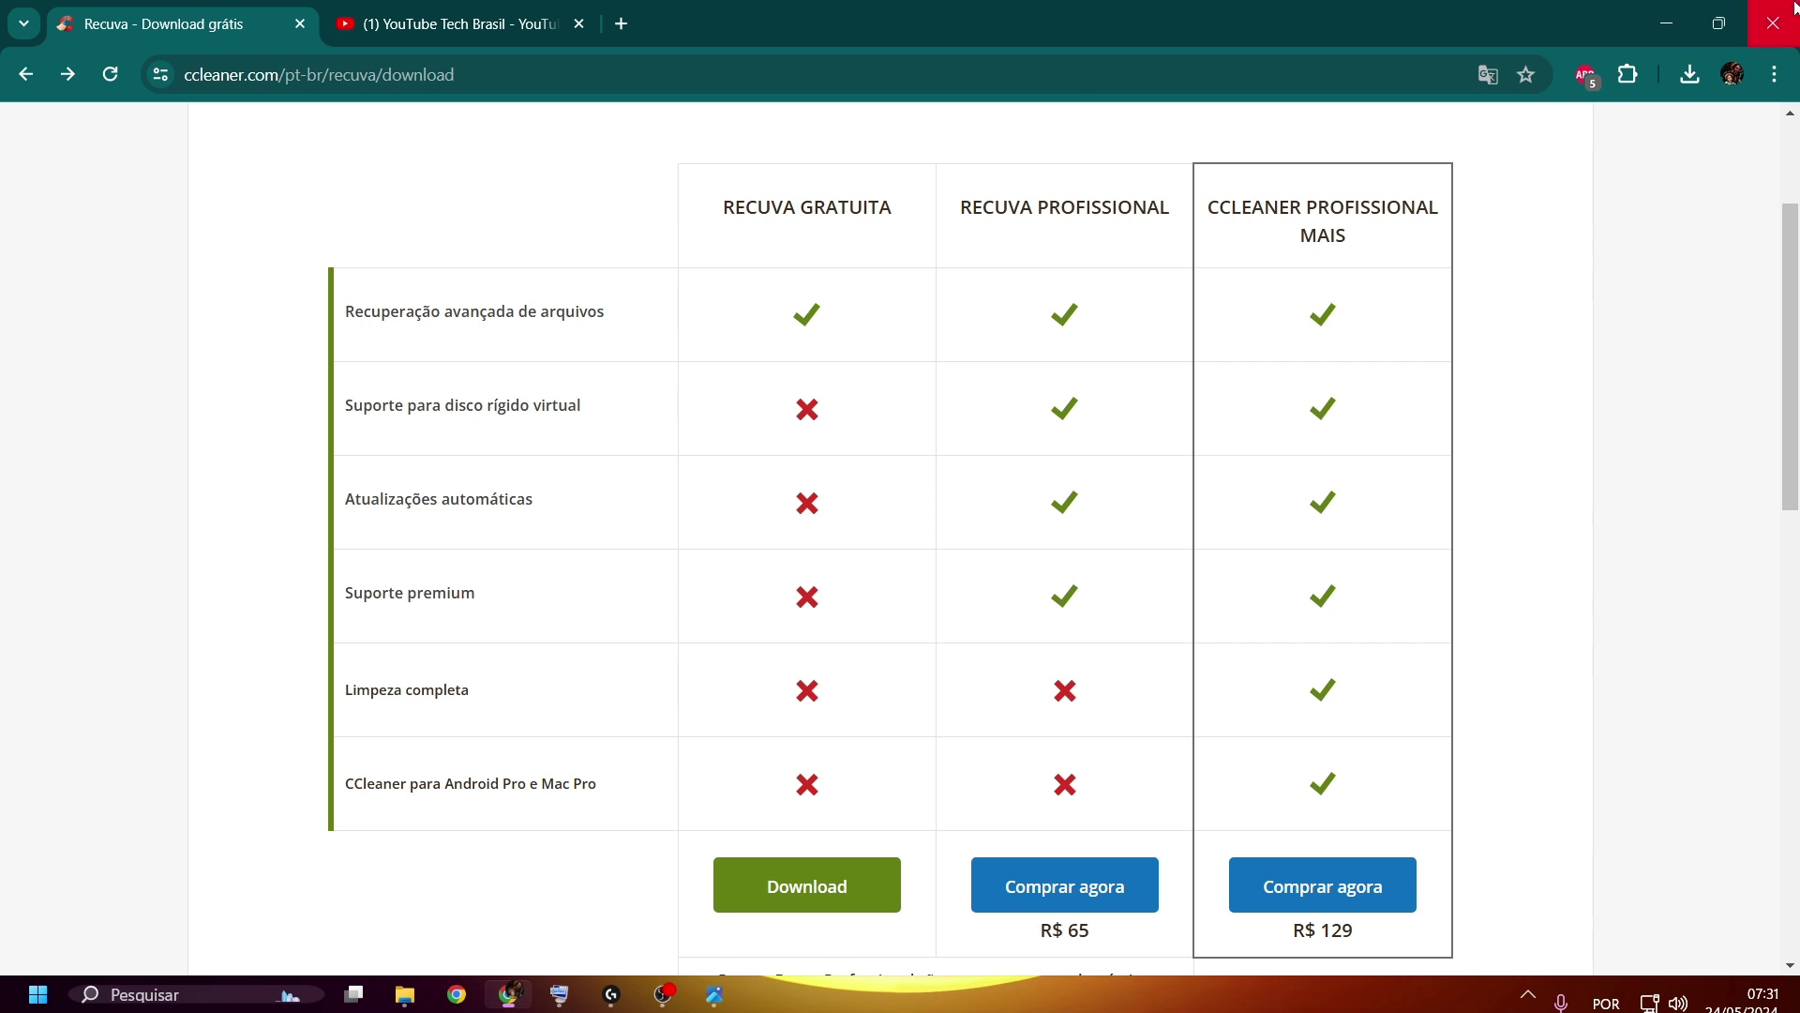
click(1670, 23)
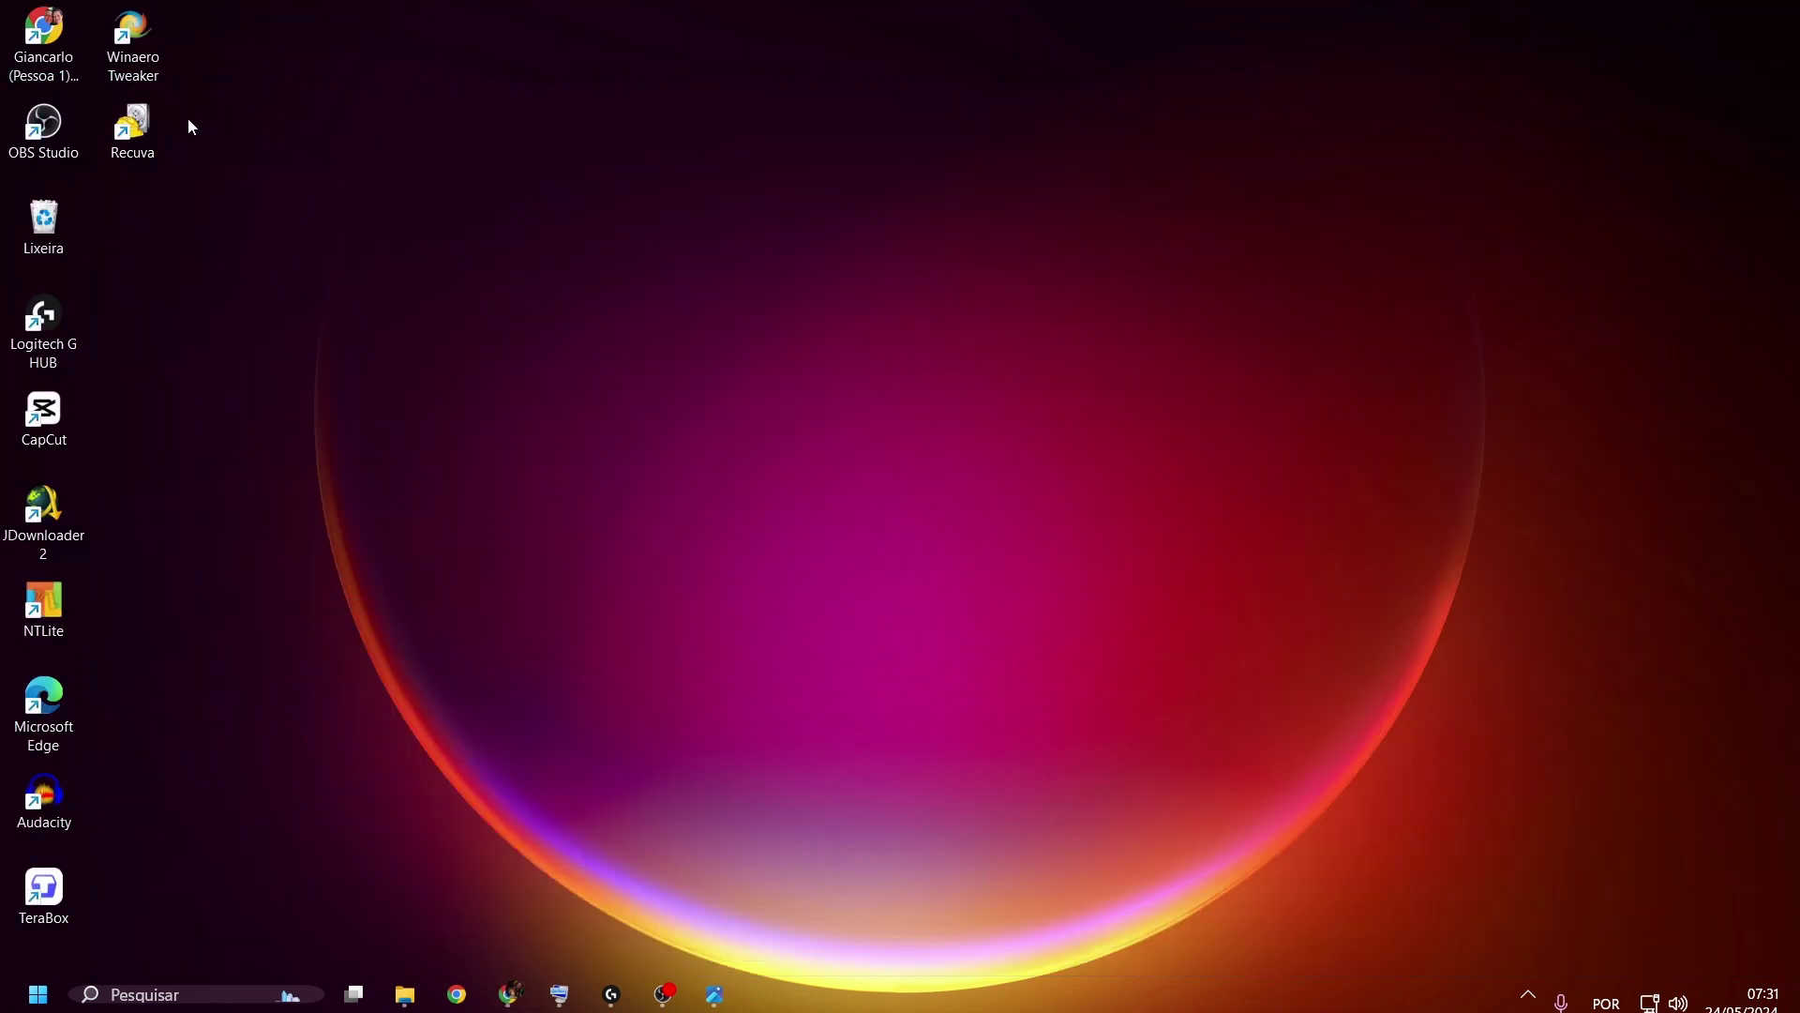
Launch Recuva from the desktop and advance its wizard to the file location page with All Files as the file type
double_click(153, 126)
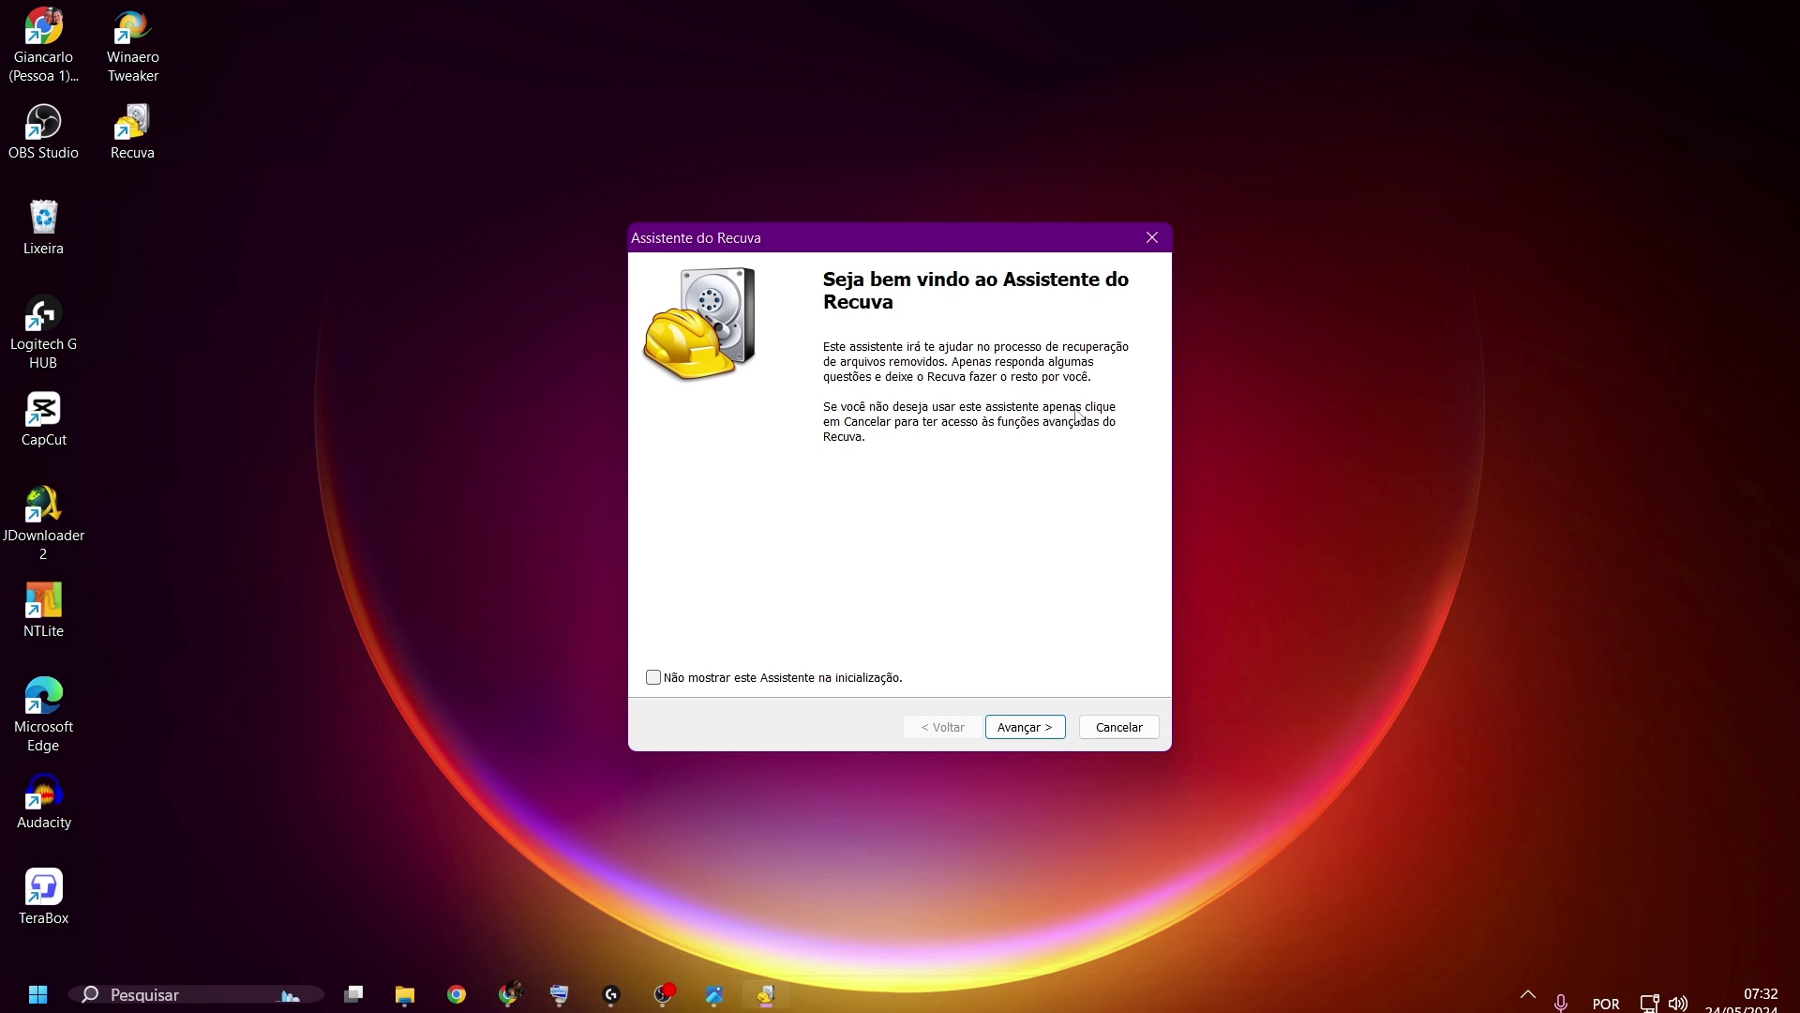
click(1051, 729)
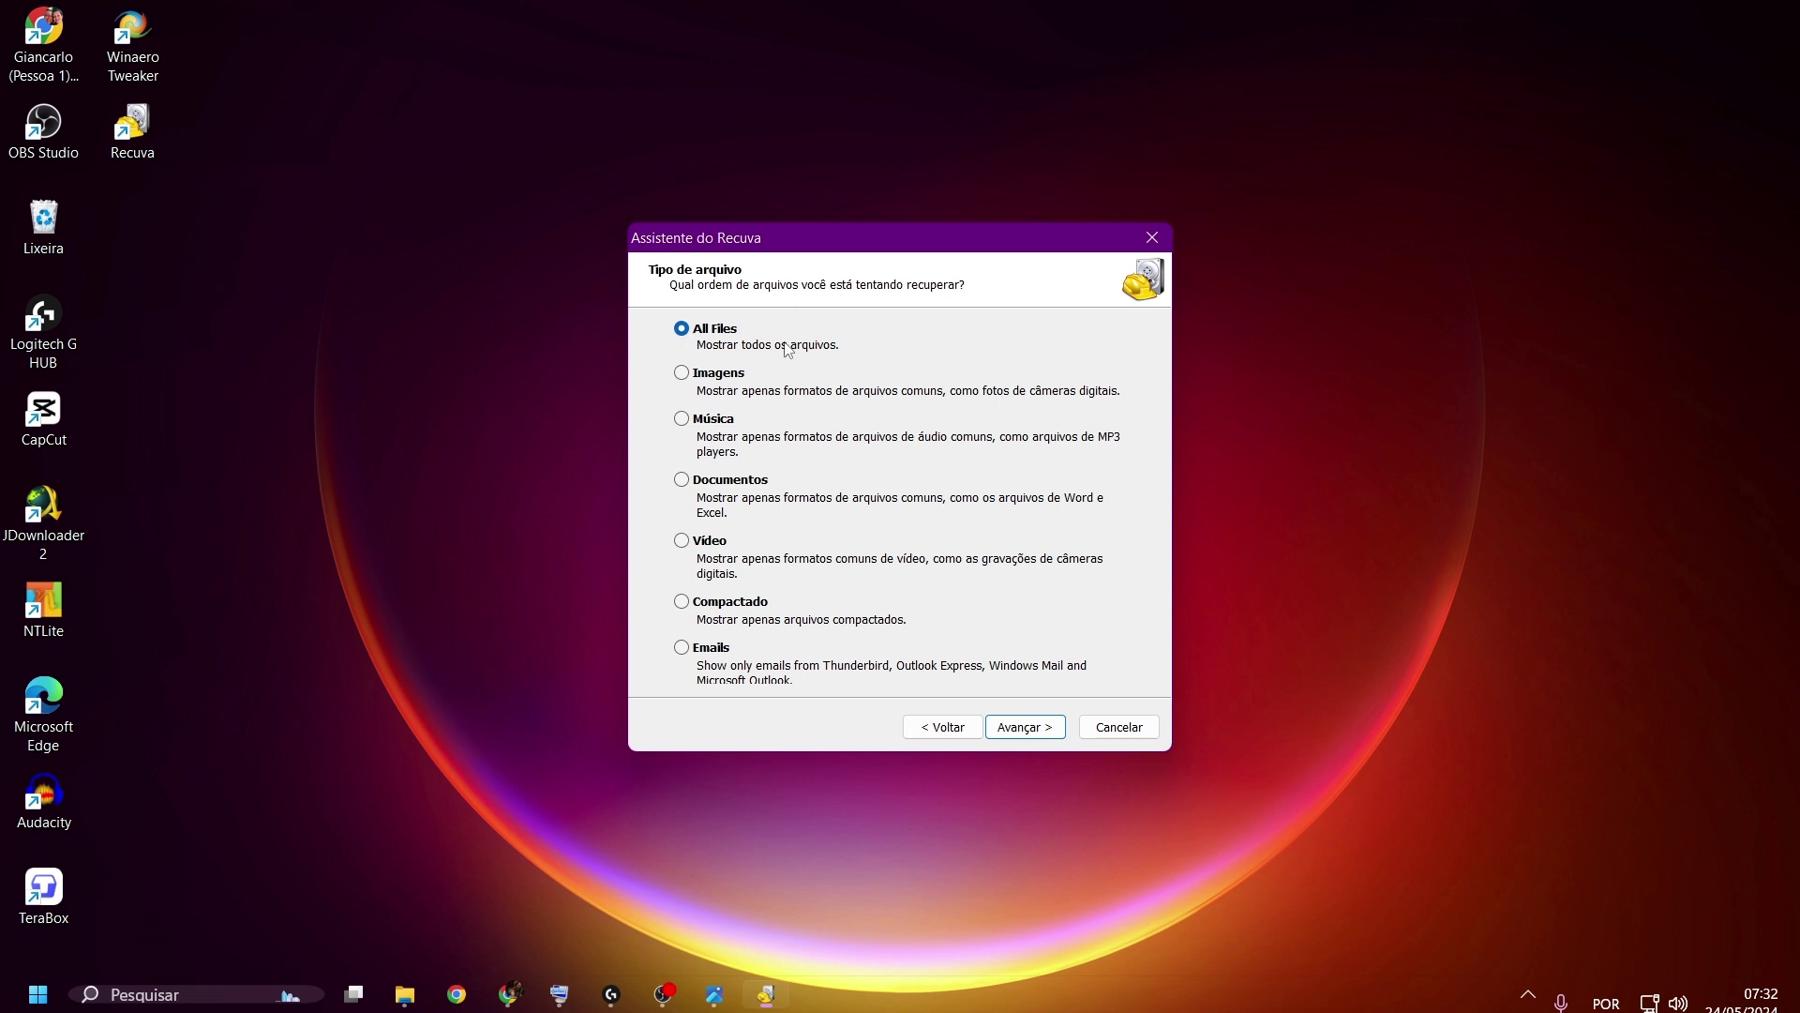
click(1026, 729)
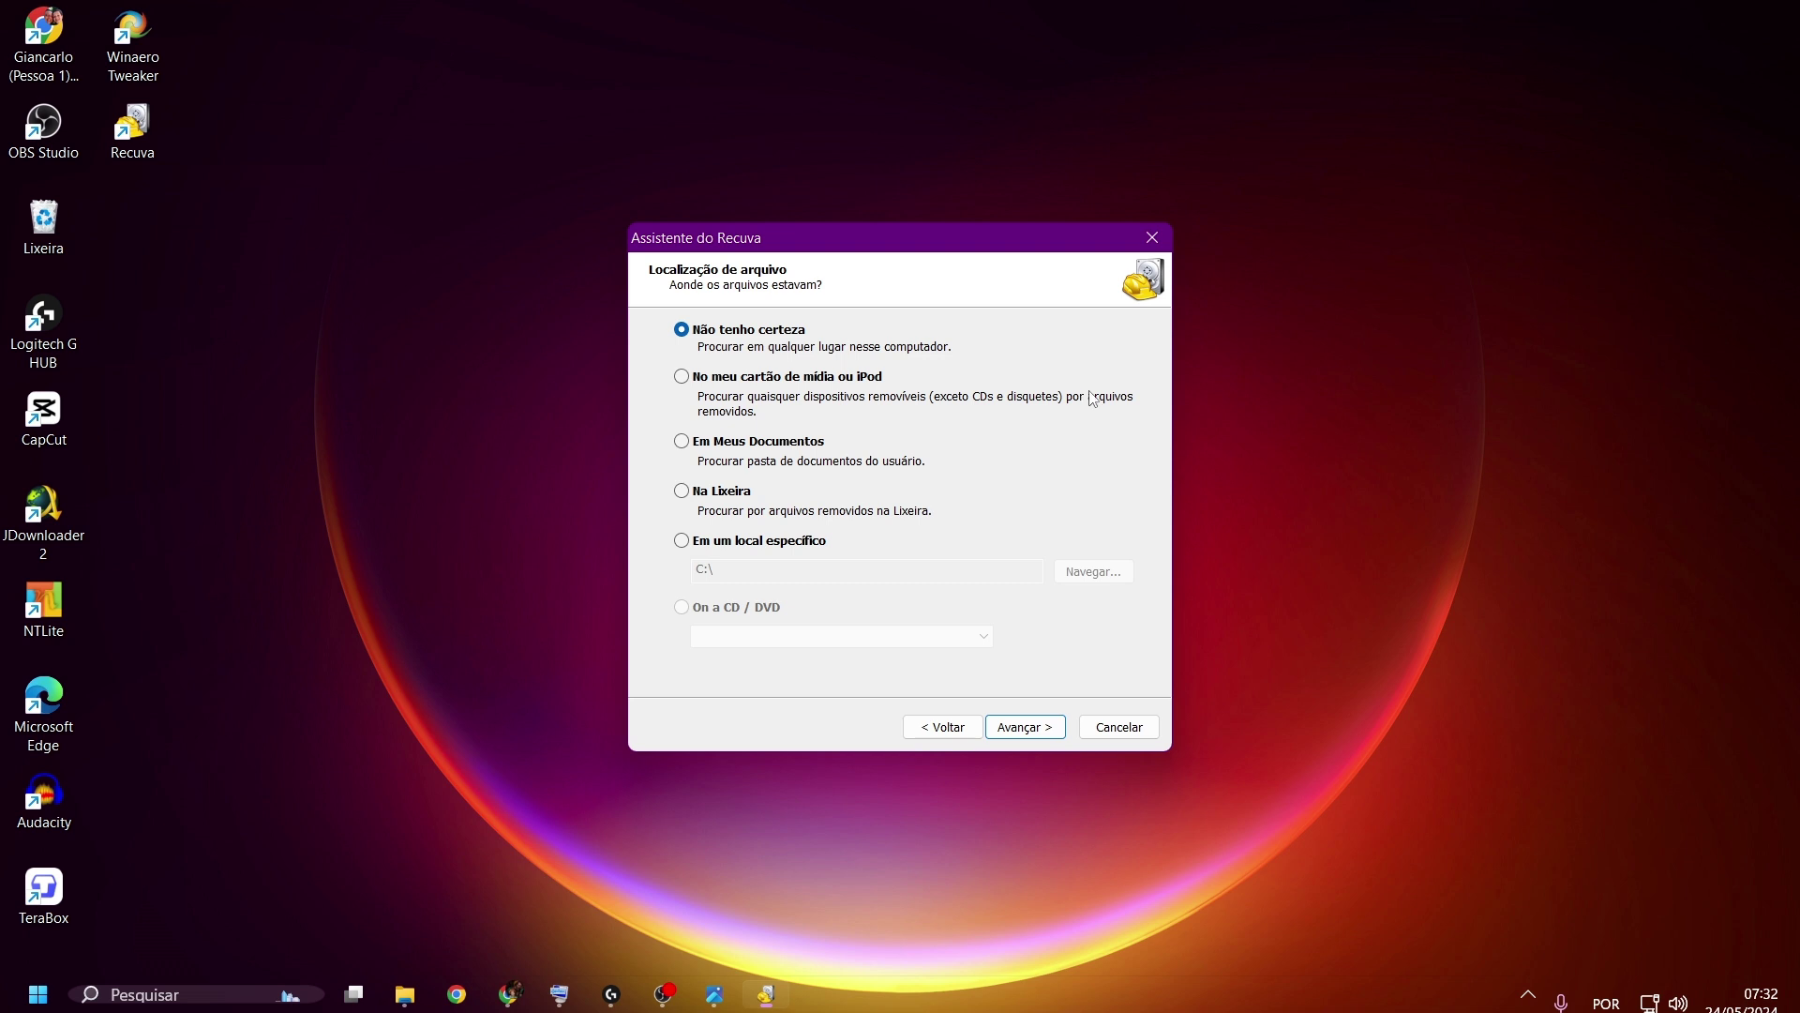
Choose the specific location C:\ for the file search and cancel the wizard to reach Recuva's main window
click(742, 500)
click(800, 544)
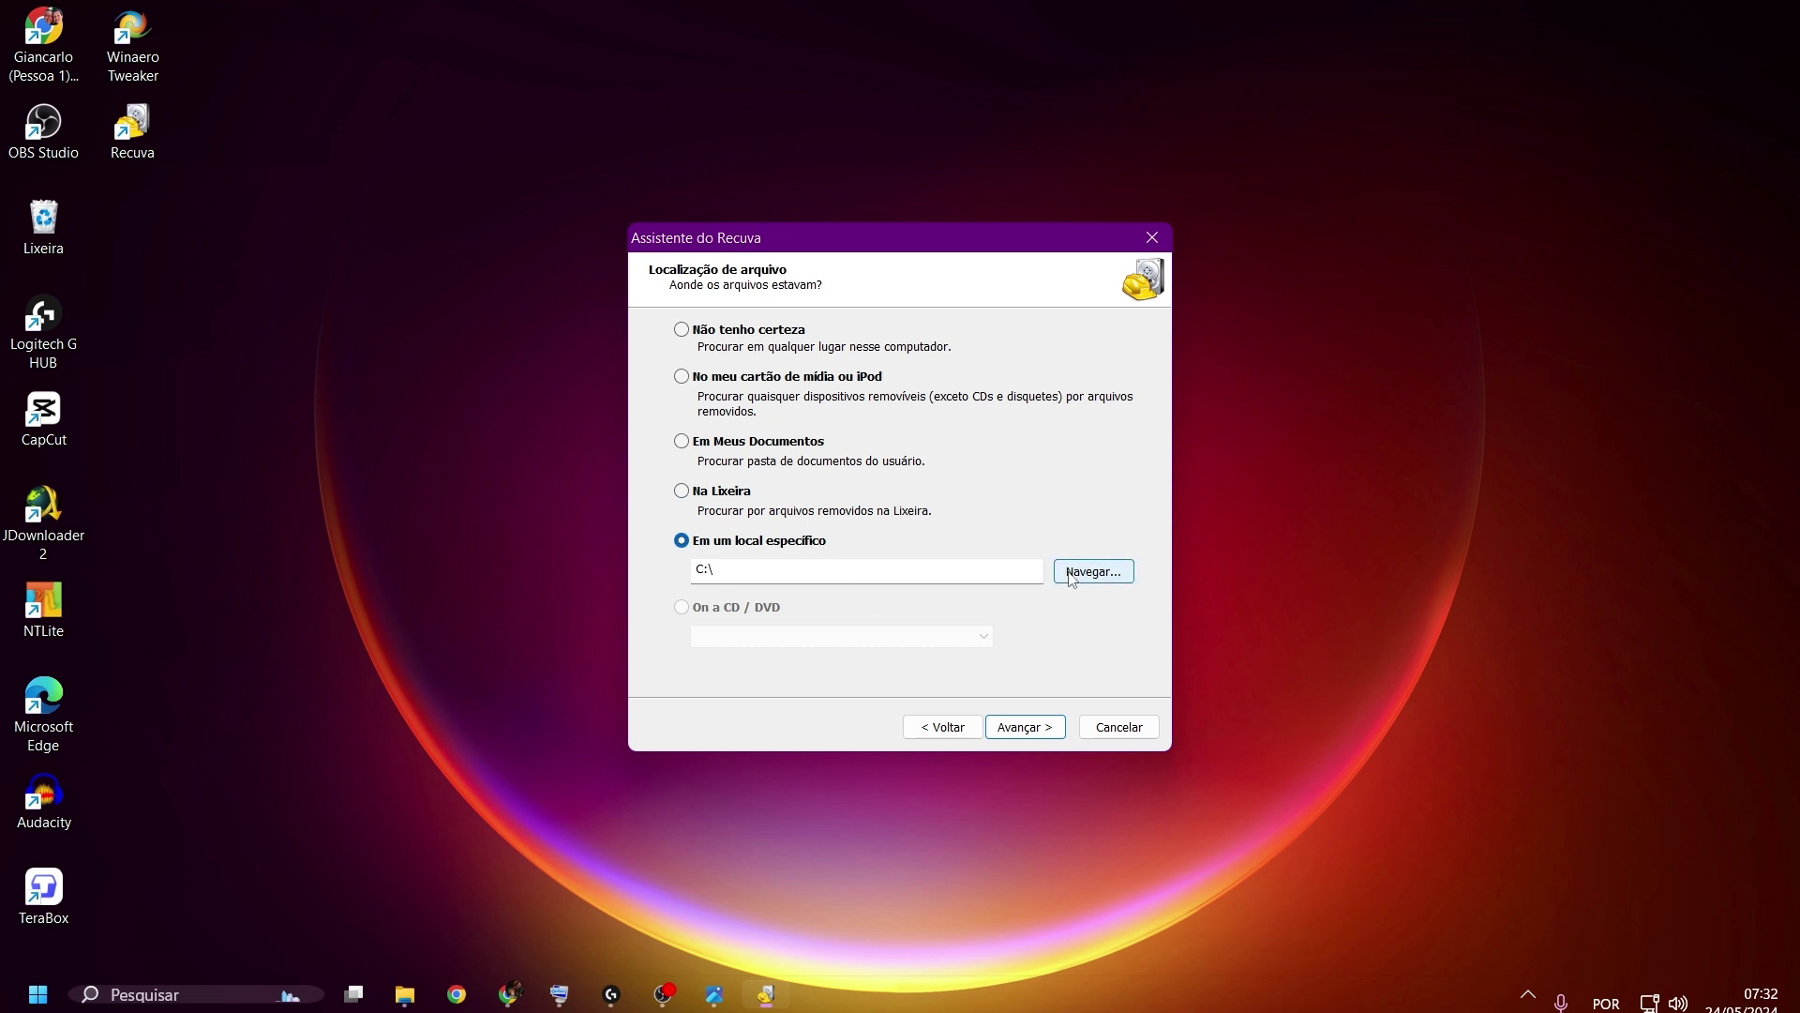
click(1102, 729)
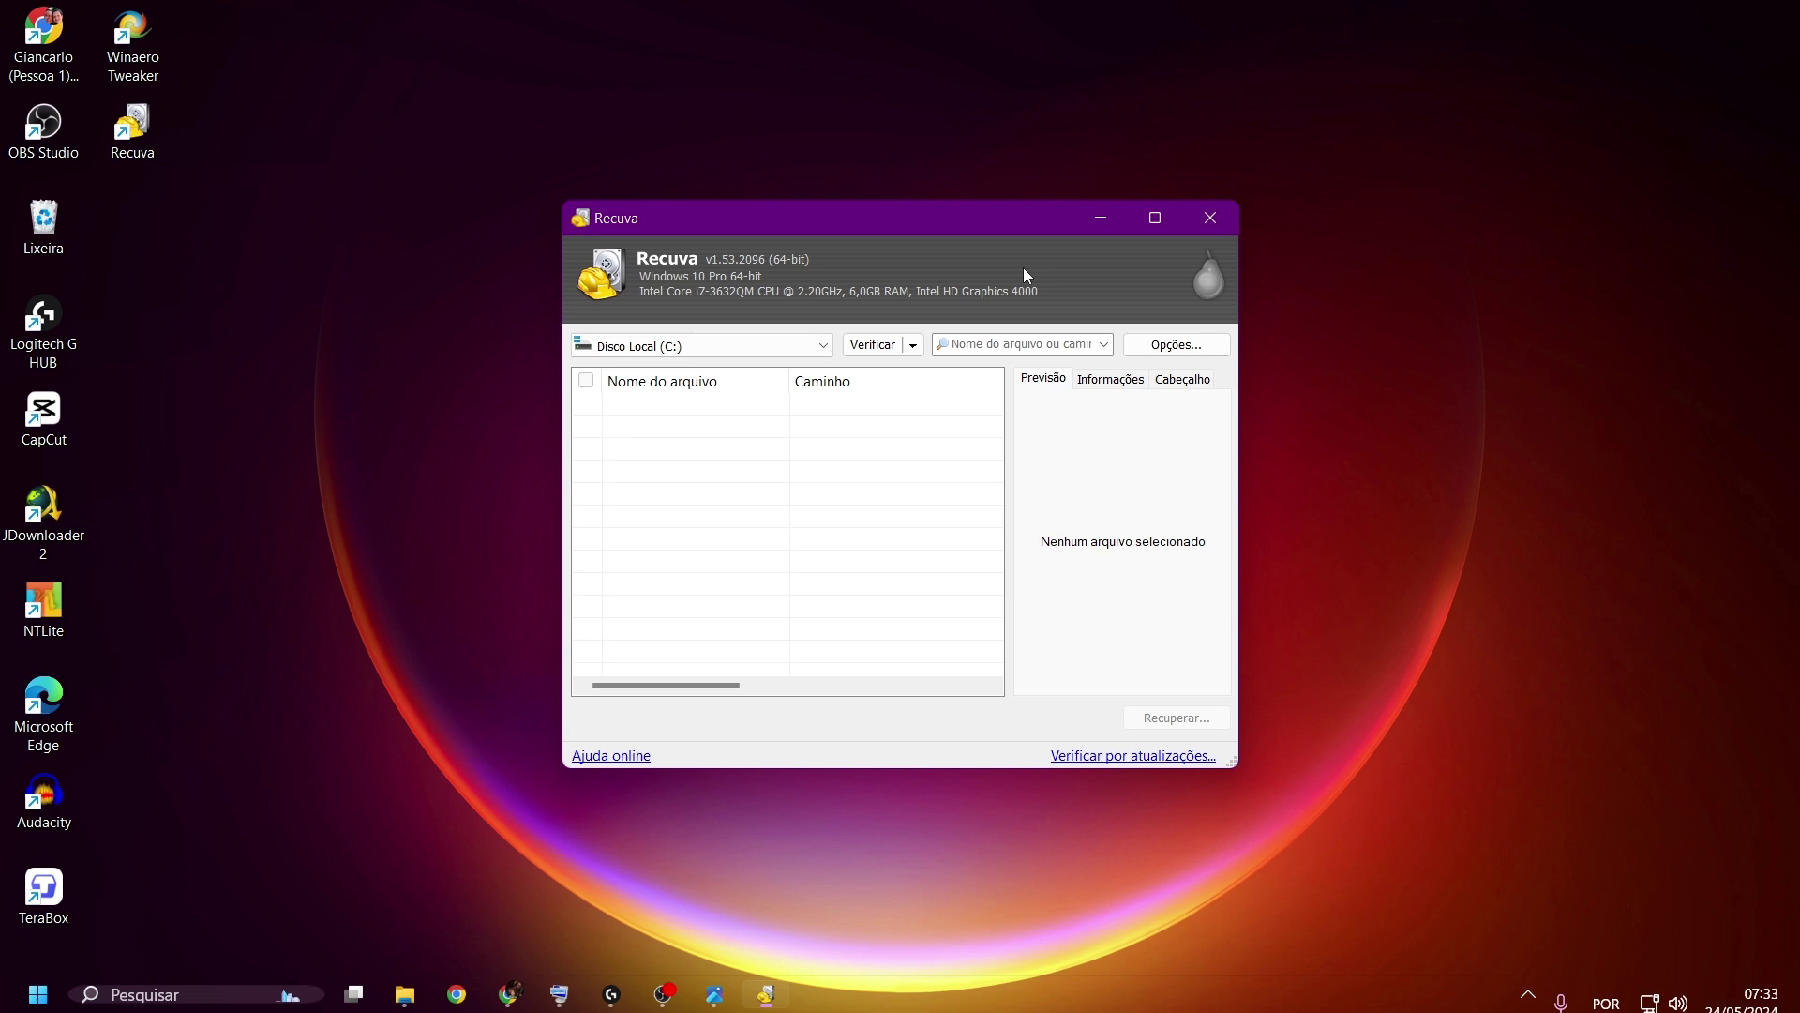
Examine the list of scannable drives, the file name filter and the general options, leaving Disco Local (C:) selected
click(733, 353)
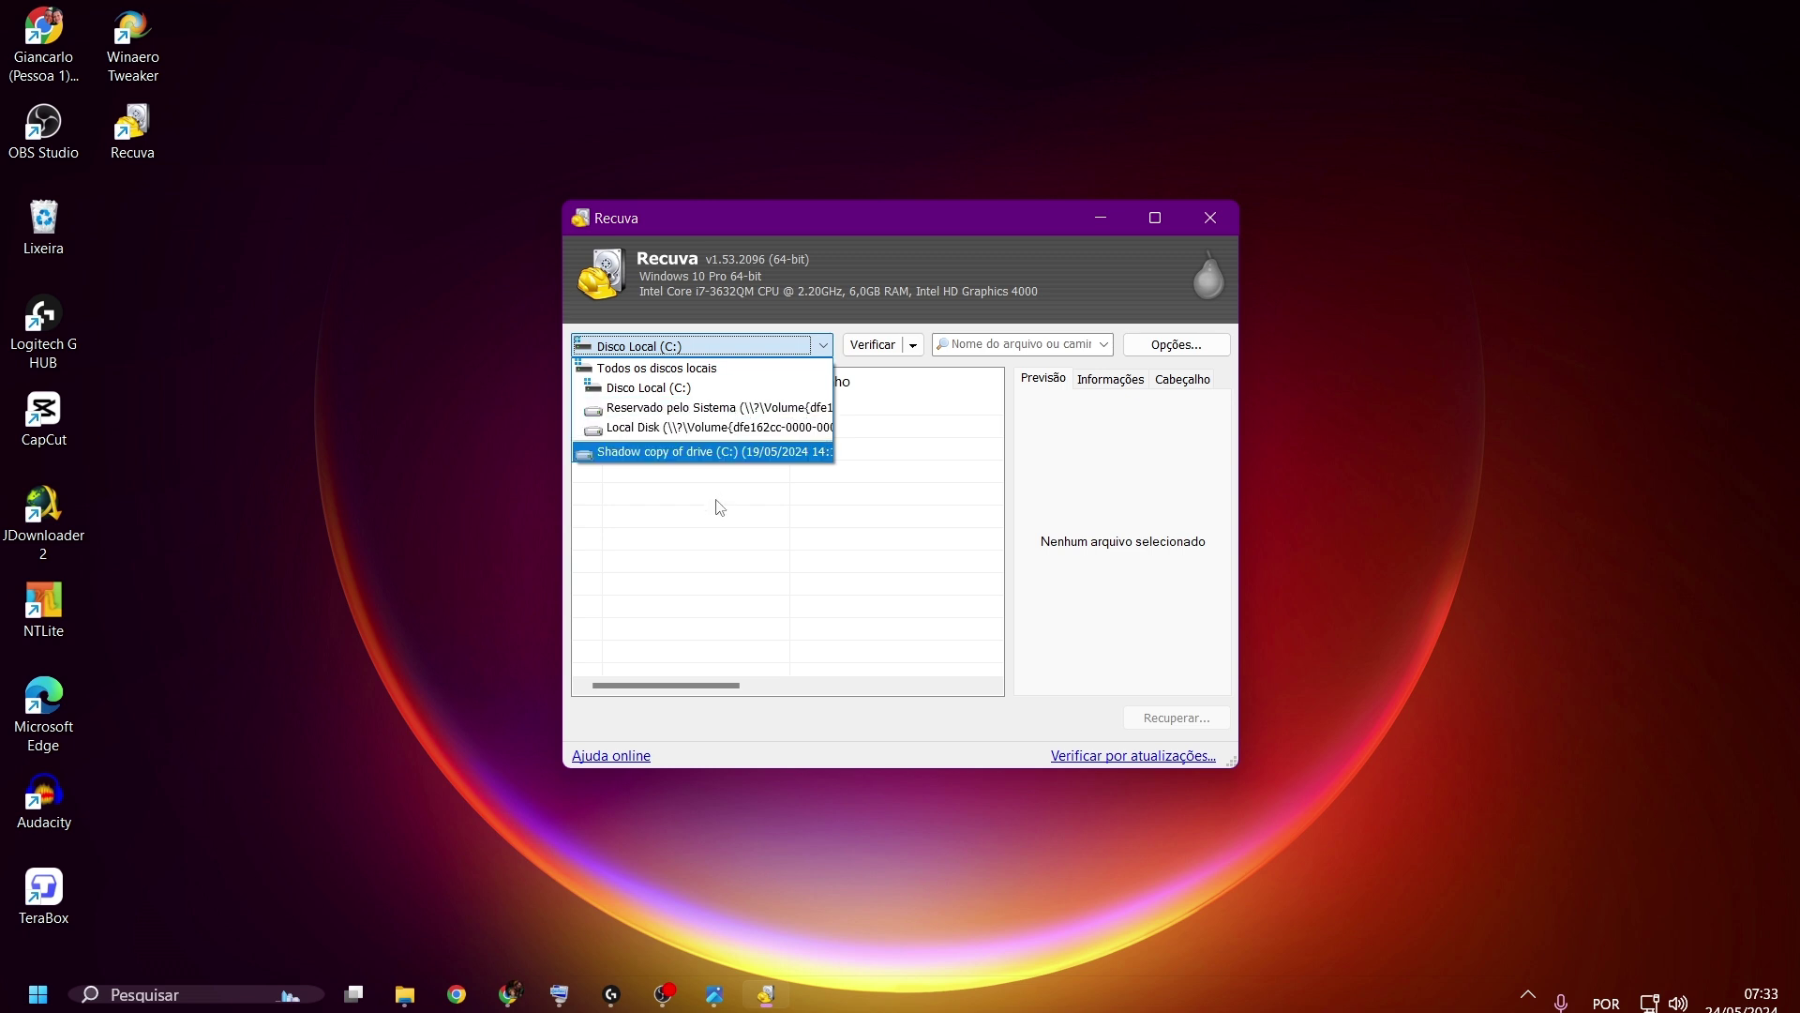
click(735, 533)
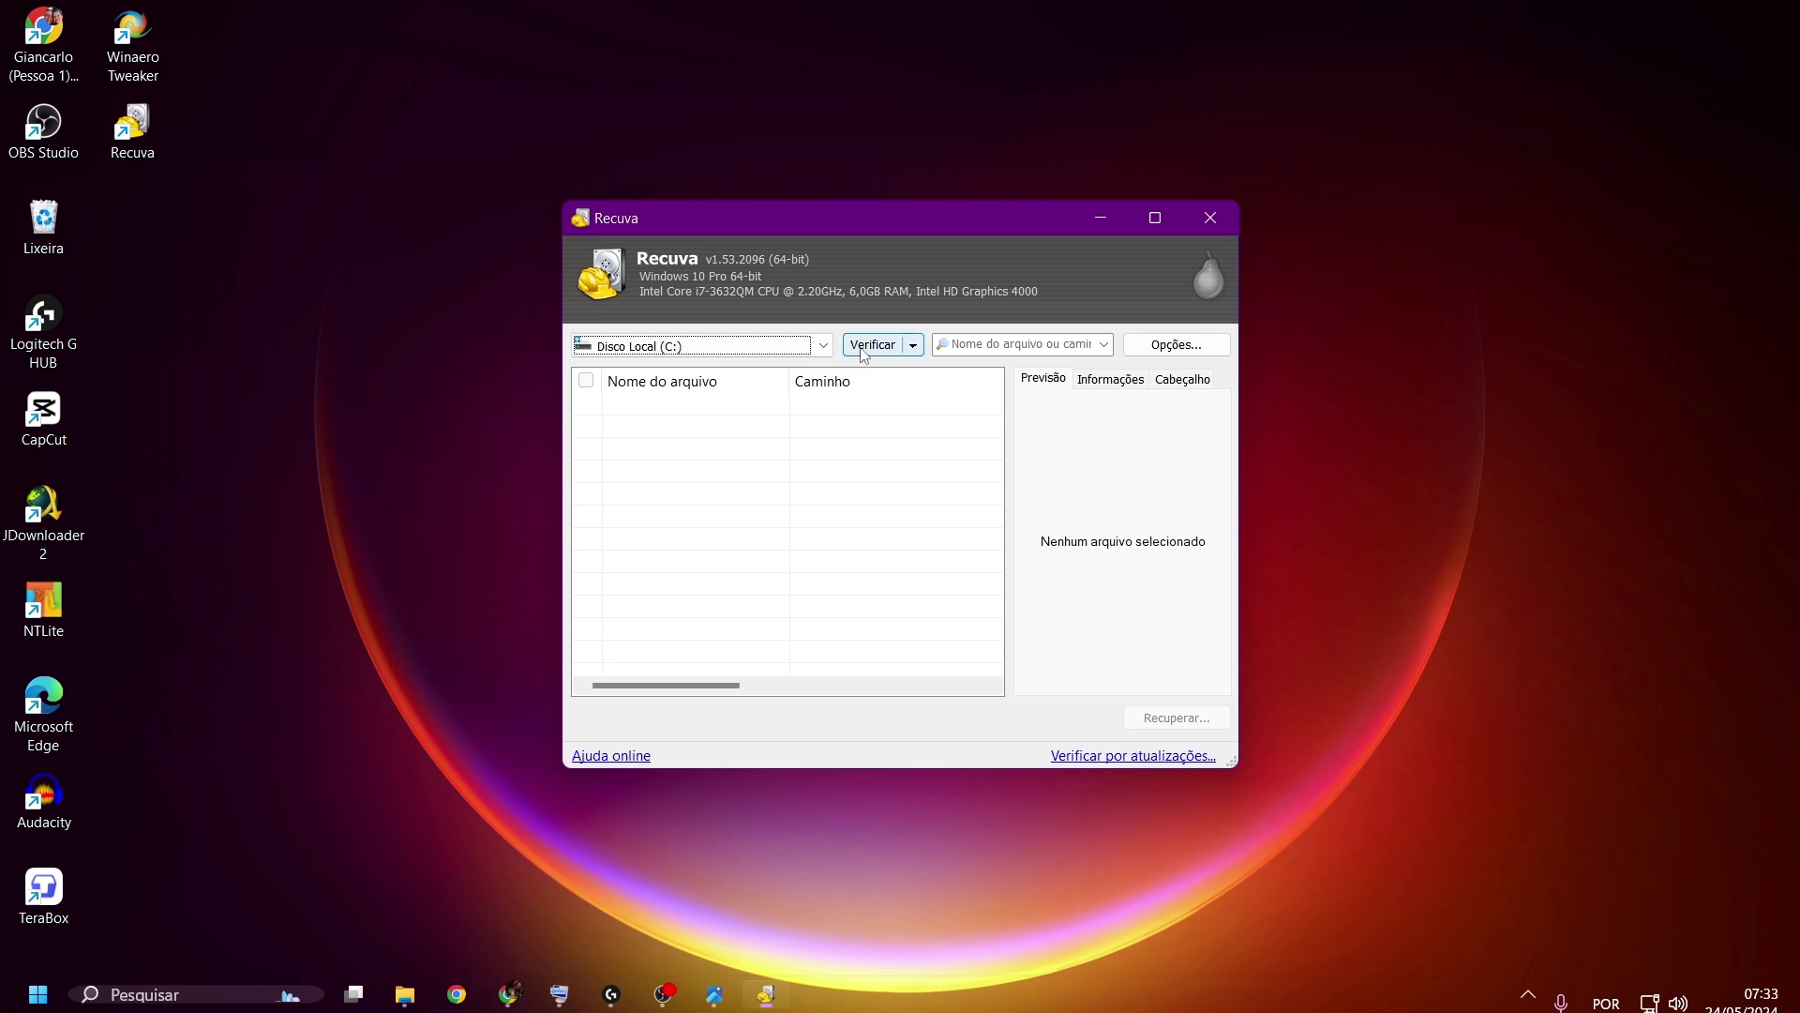
click(985, 349)
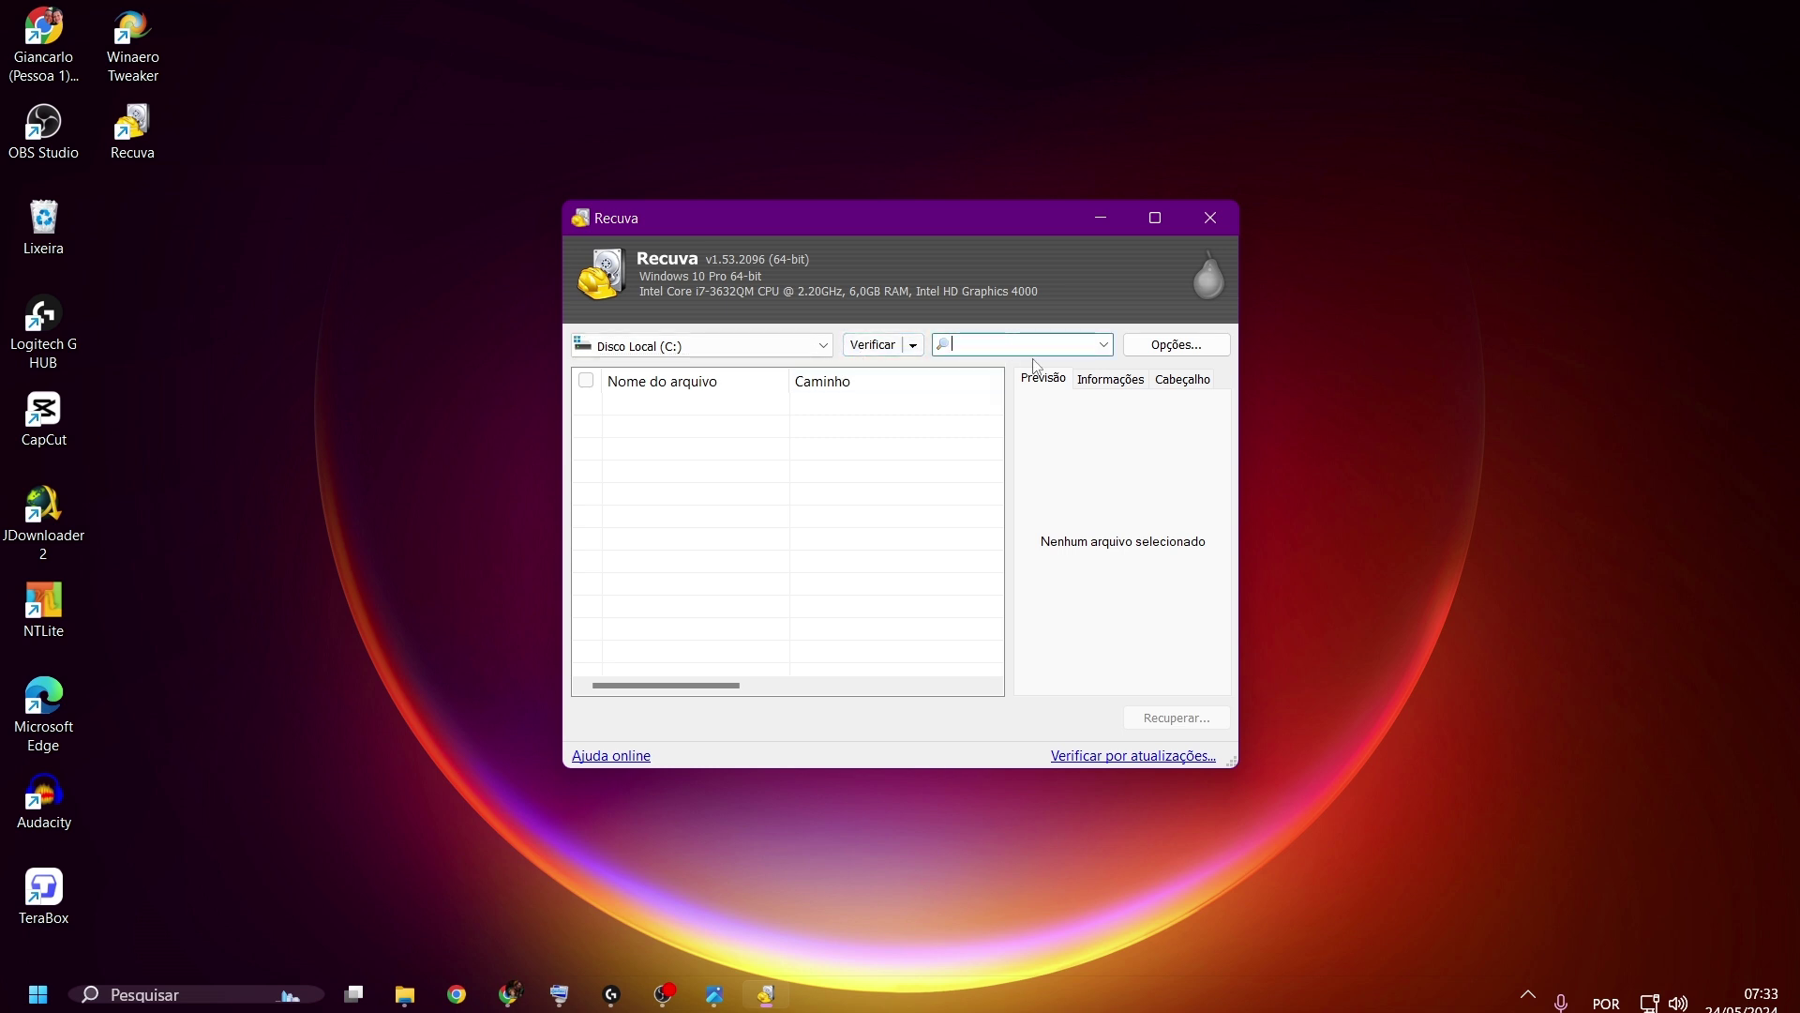
click(1151, 357)
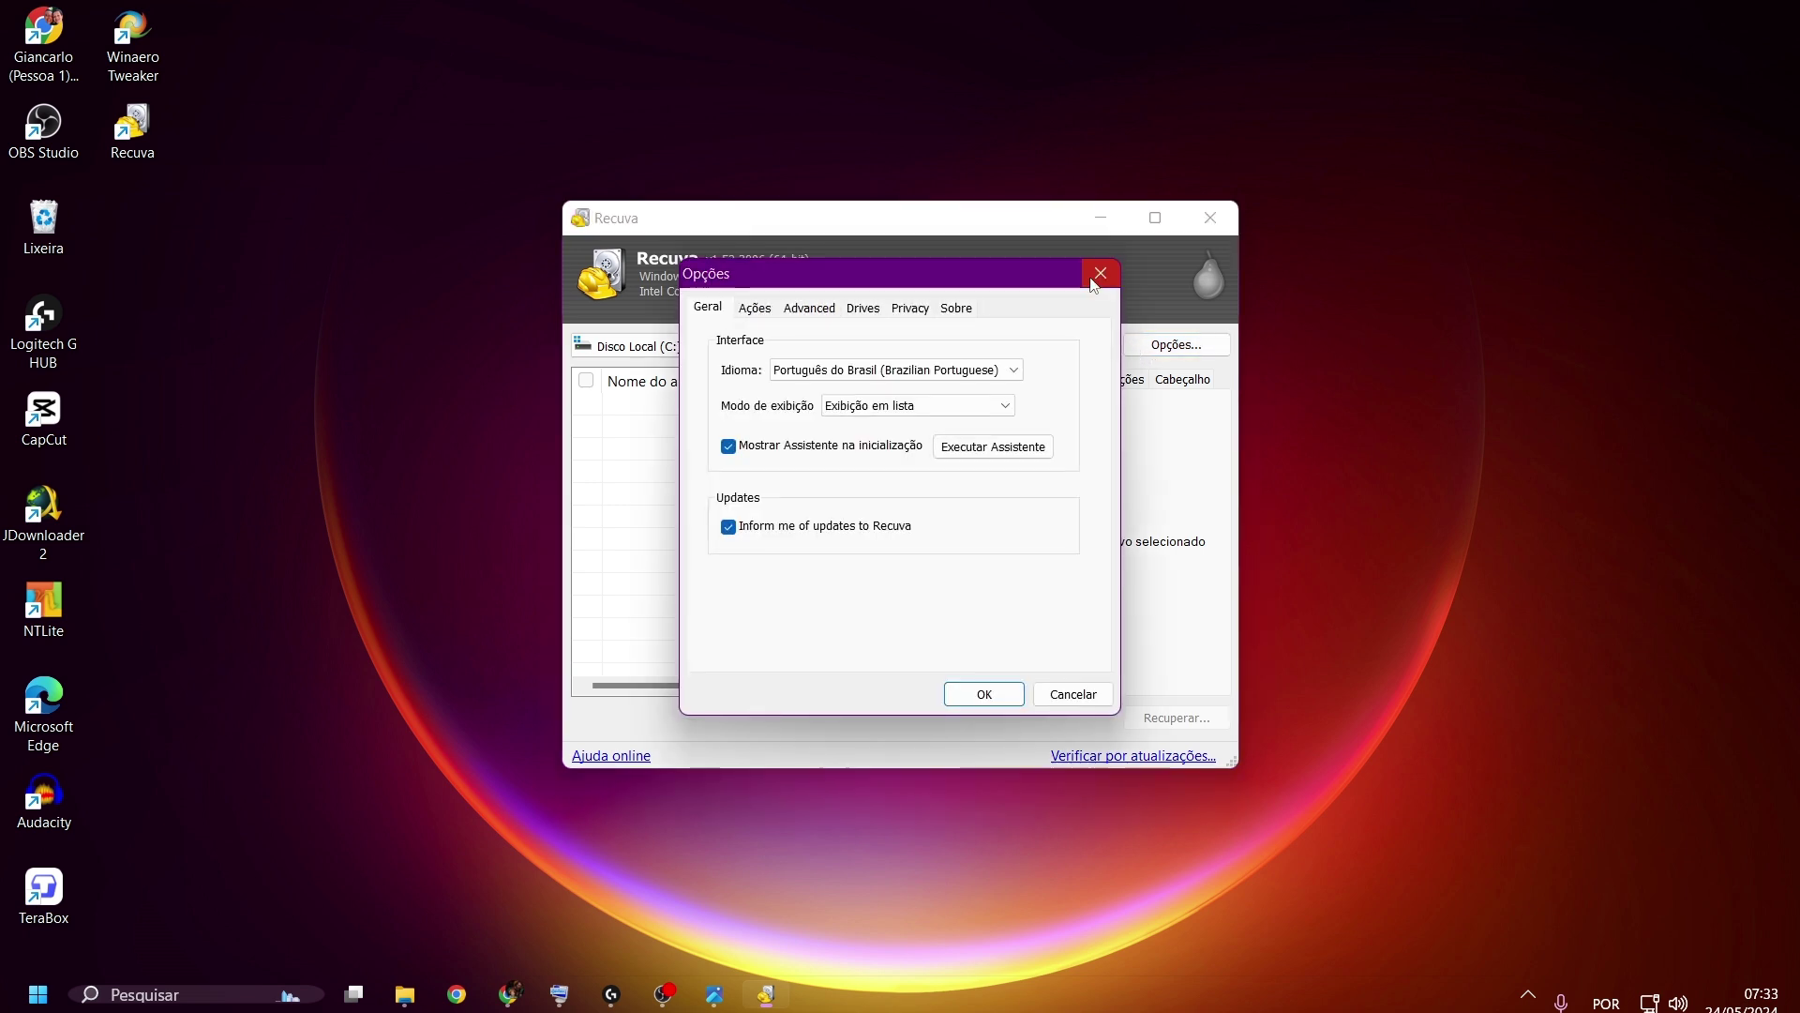
click(1101, 273)
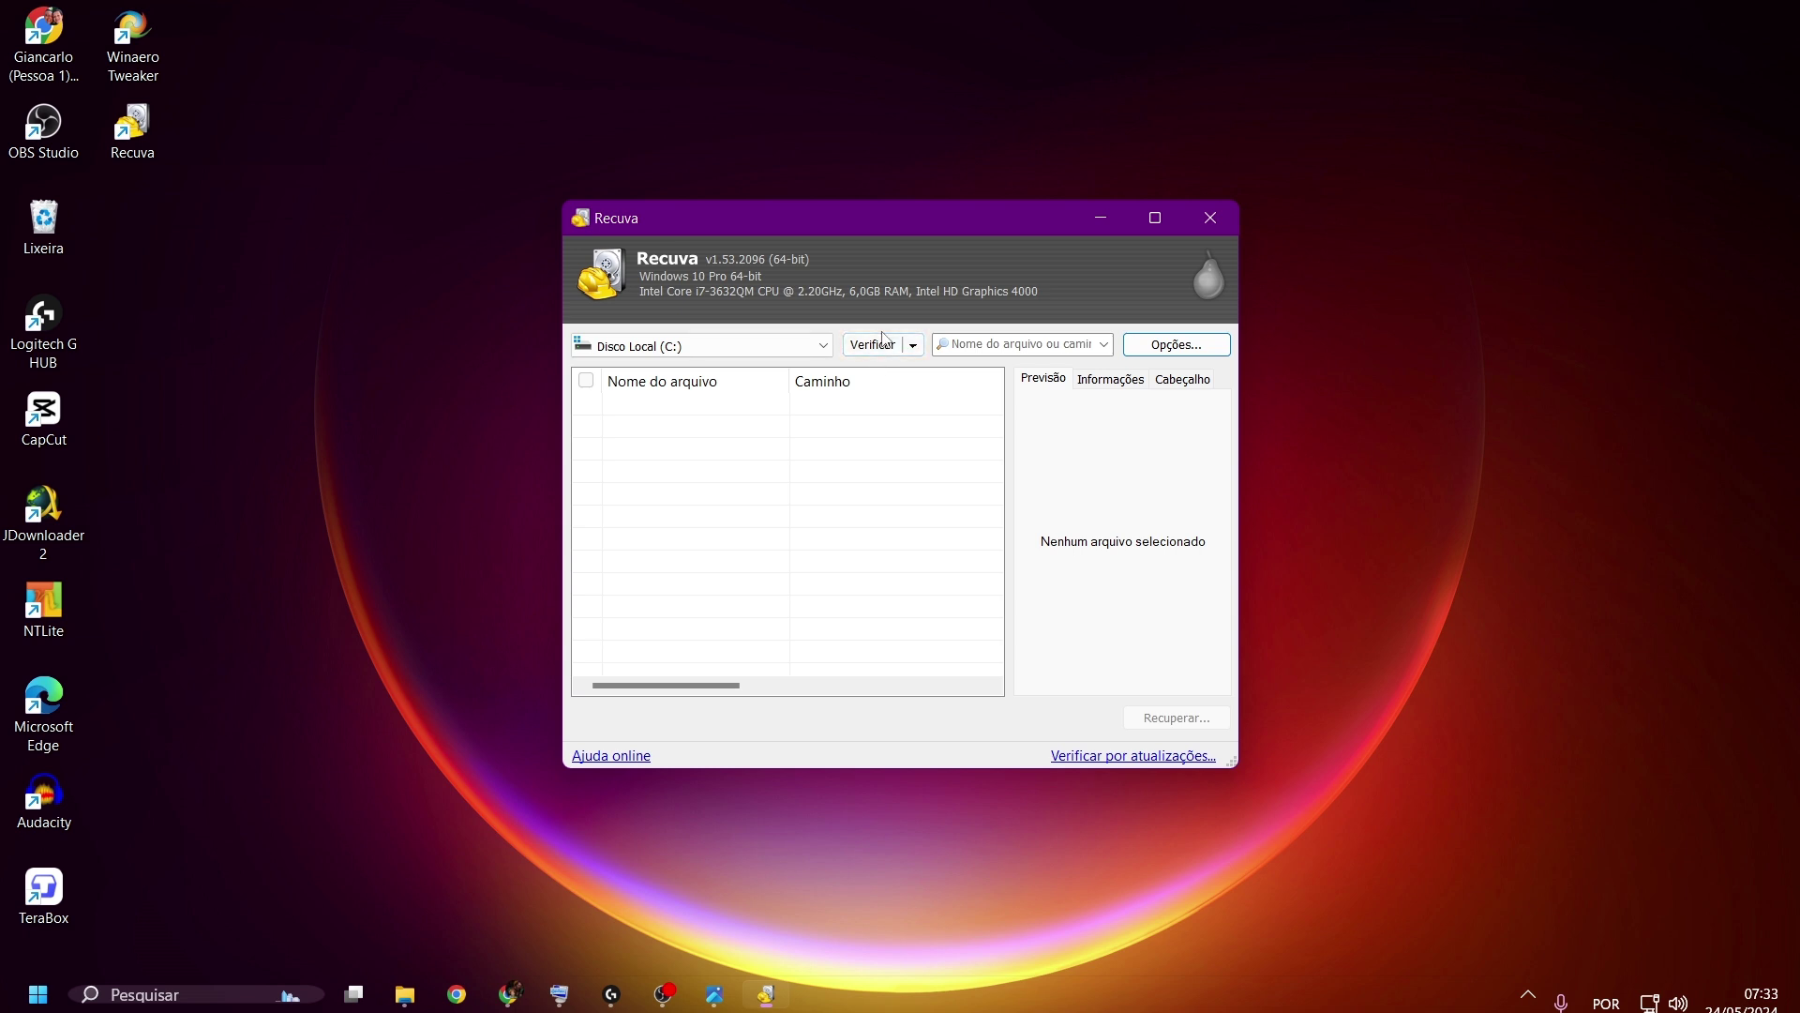
In Recuva's options, toggle Restaurar a estrutura da pasta, review the Advanced, Drives and Privacy settings, and accept them
click(1156, 364)
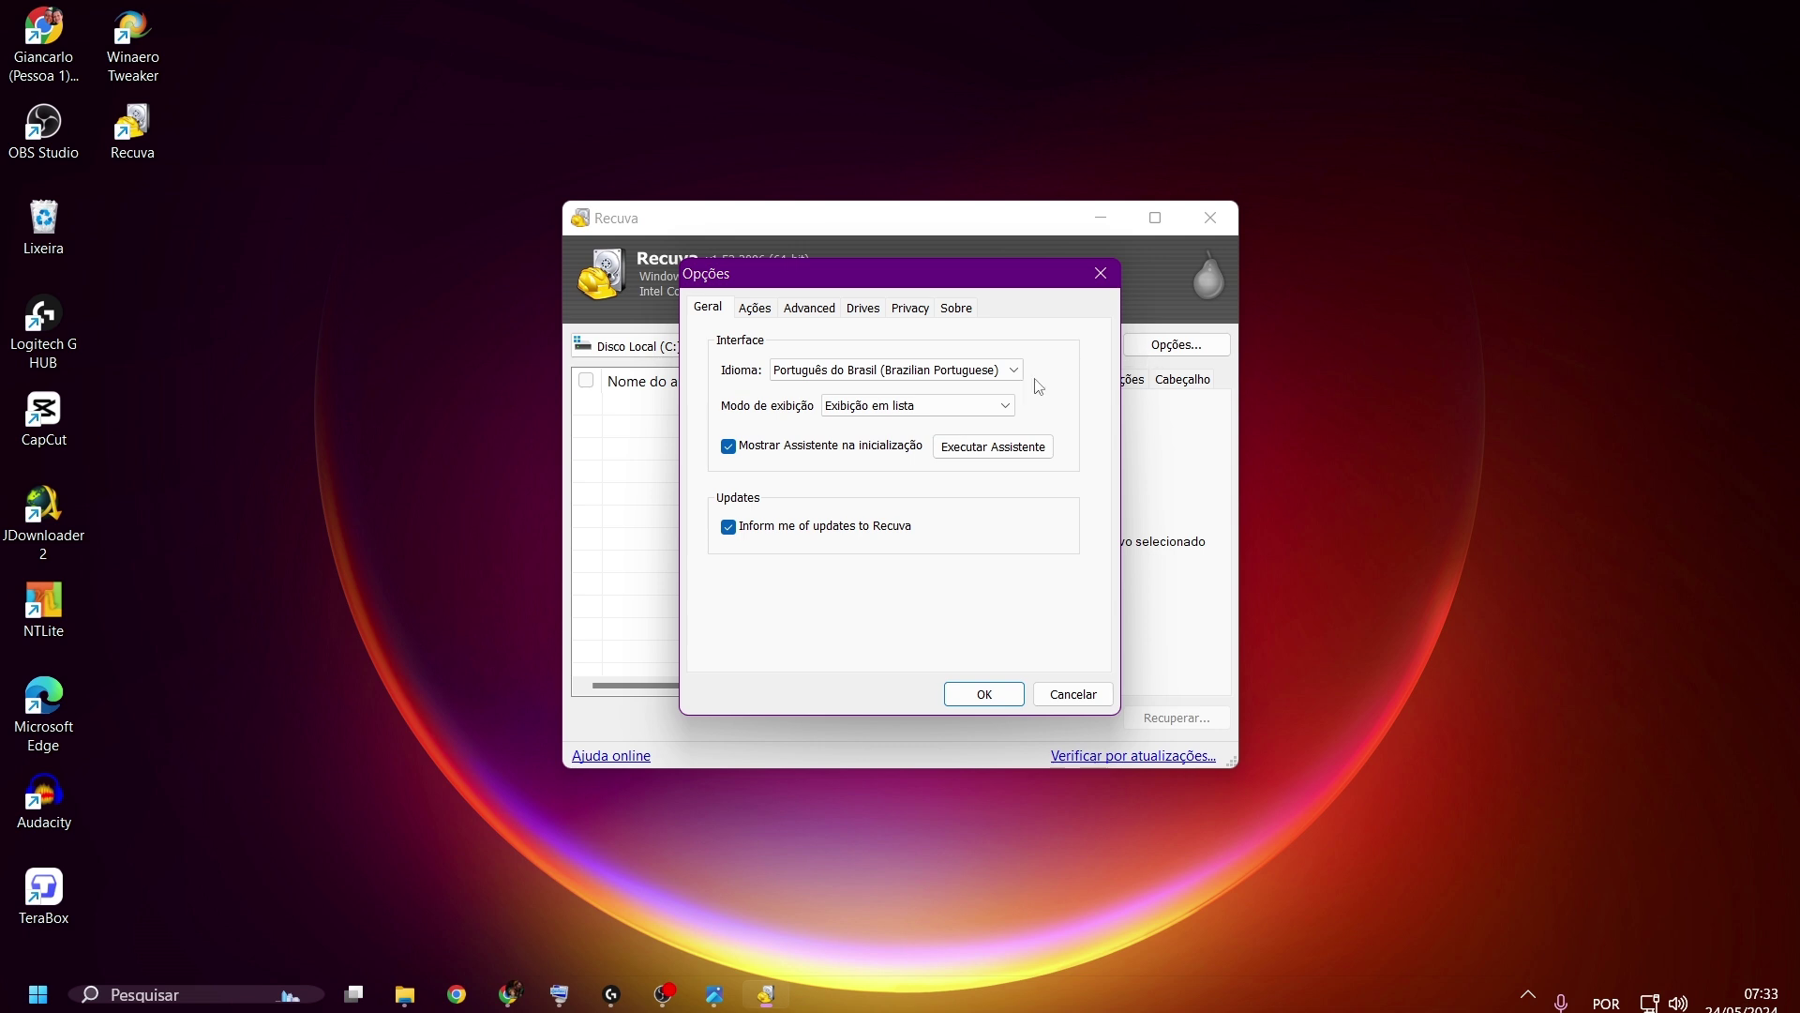
click(756, 311)
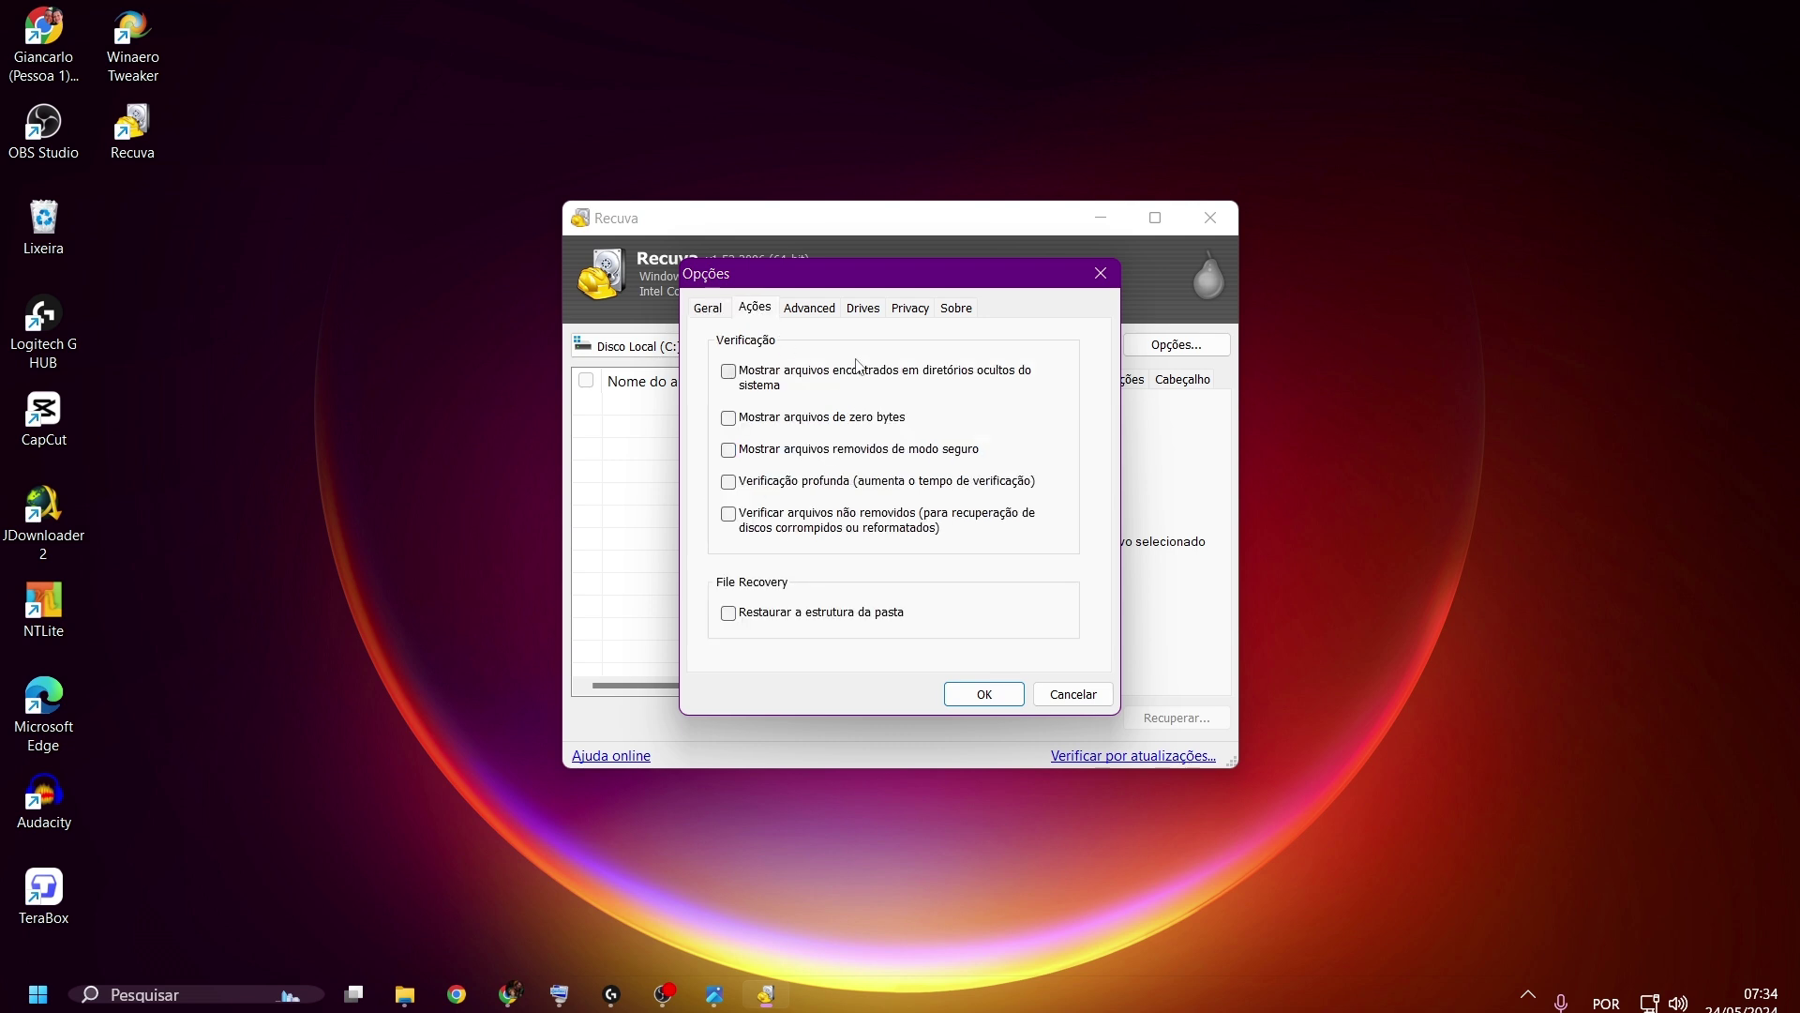
click(730, 615)
click(797, 310)
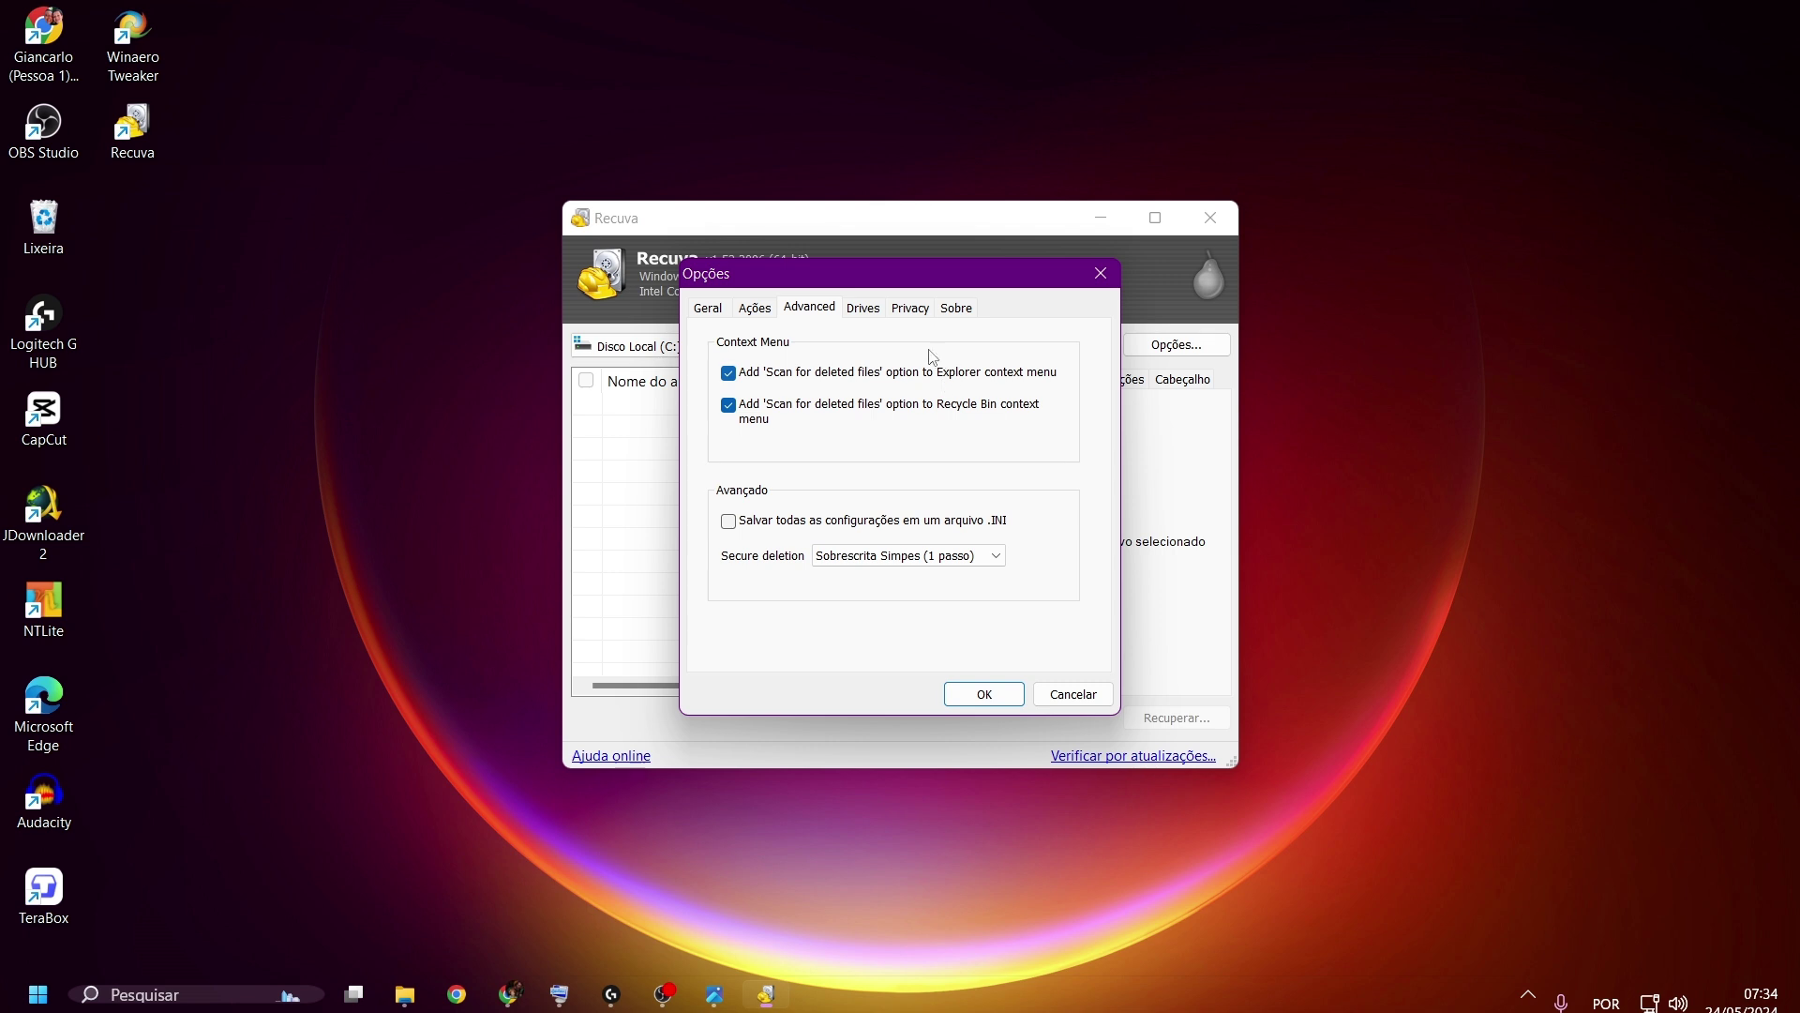
click(865, 309)
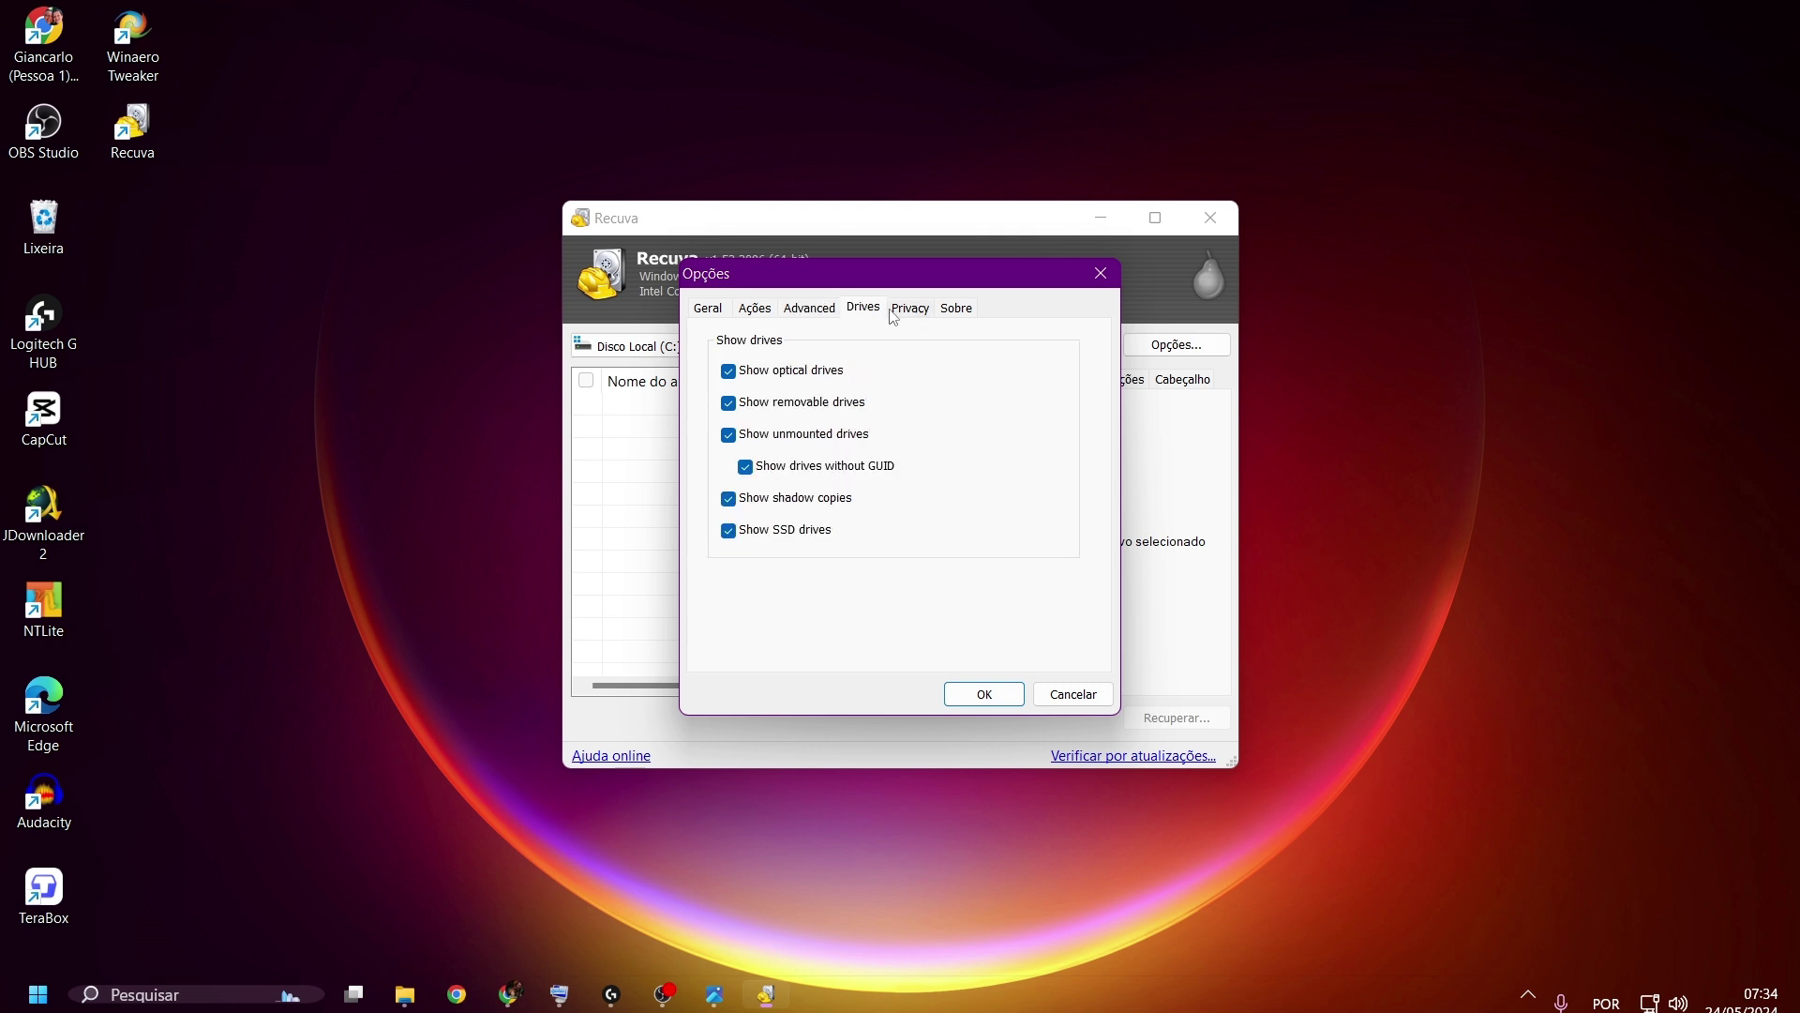
click(910, 308)
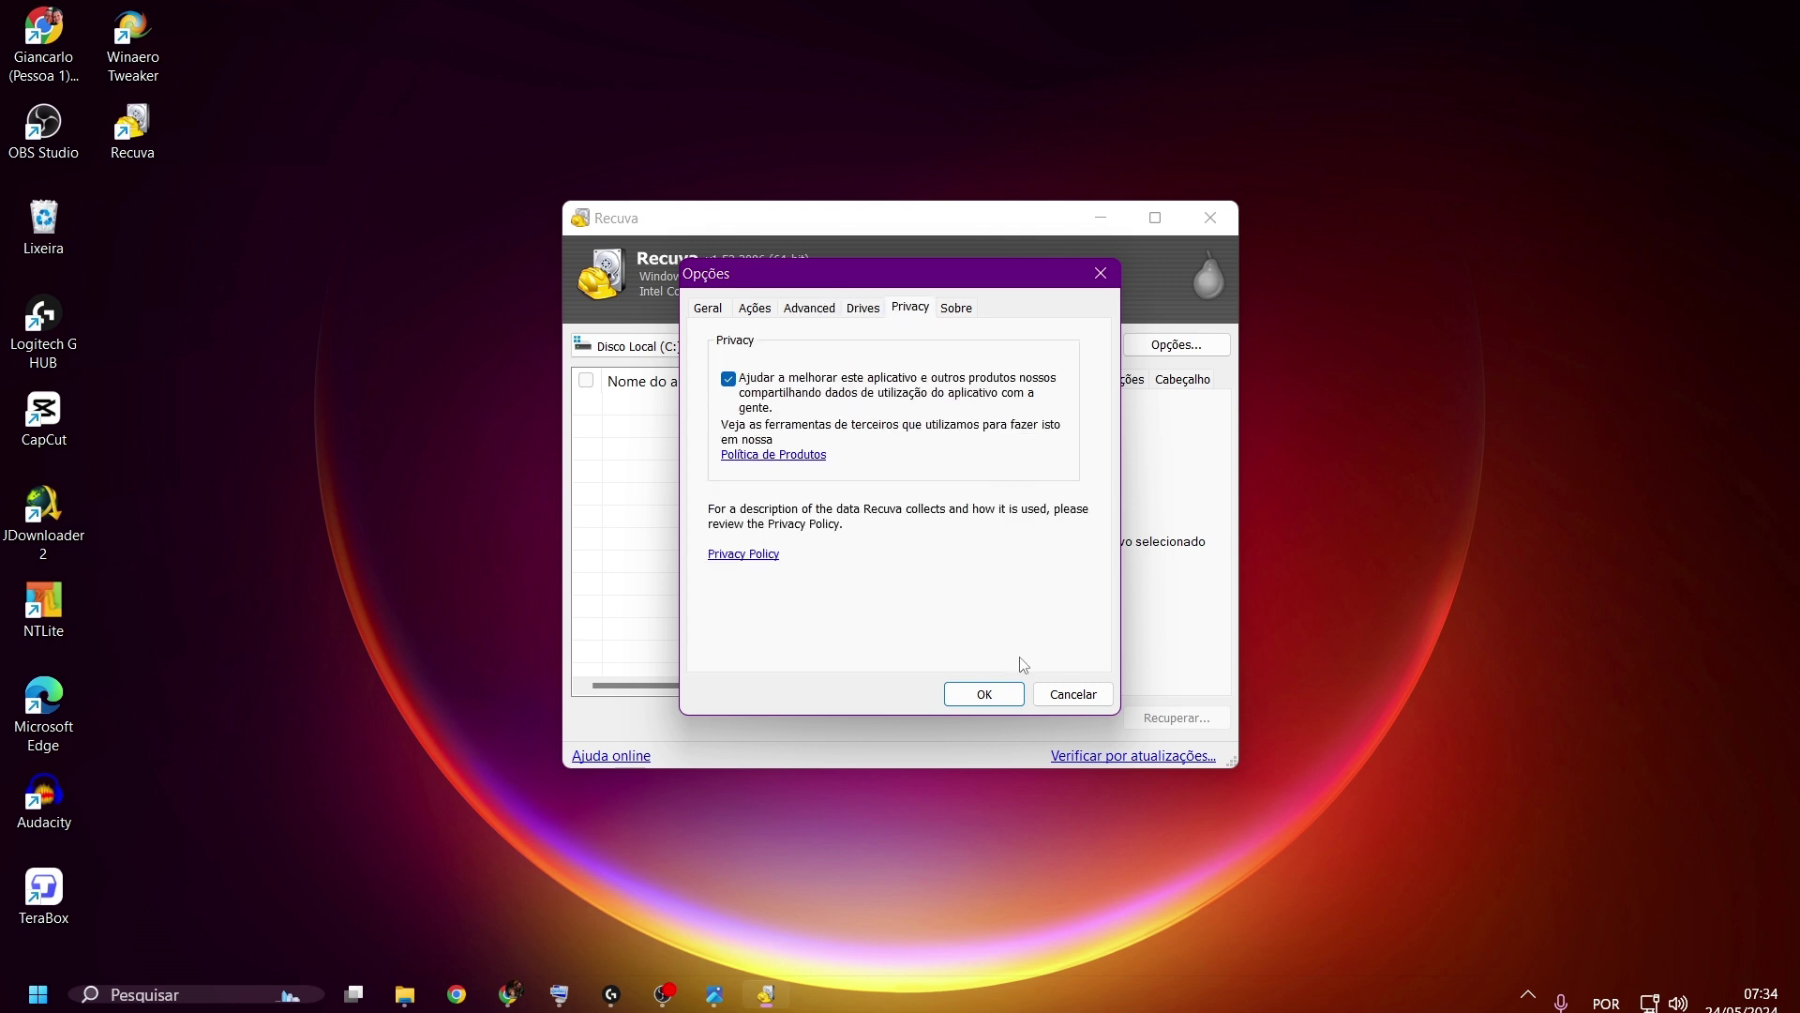
click(996, 694)
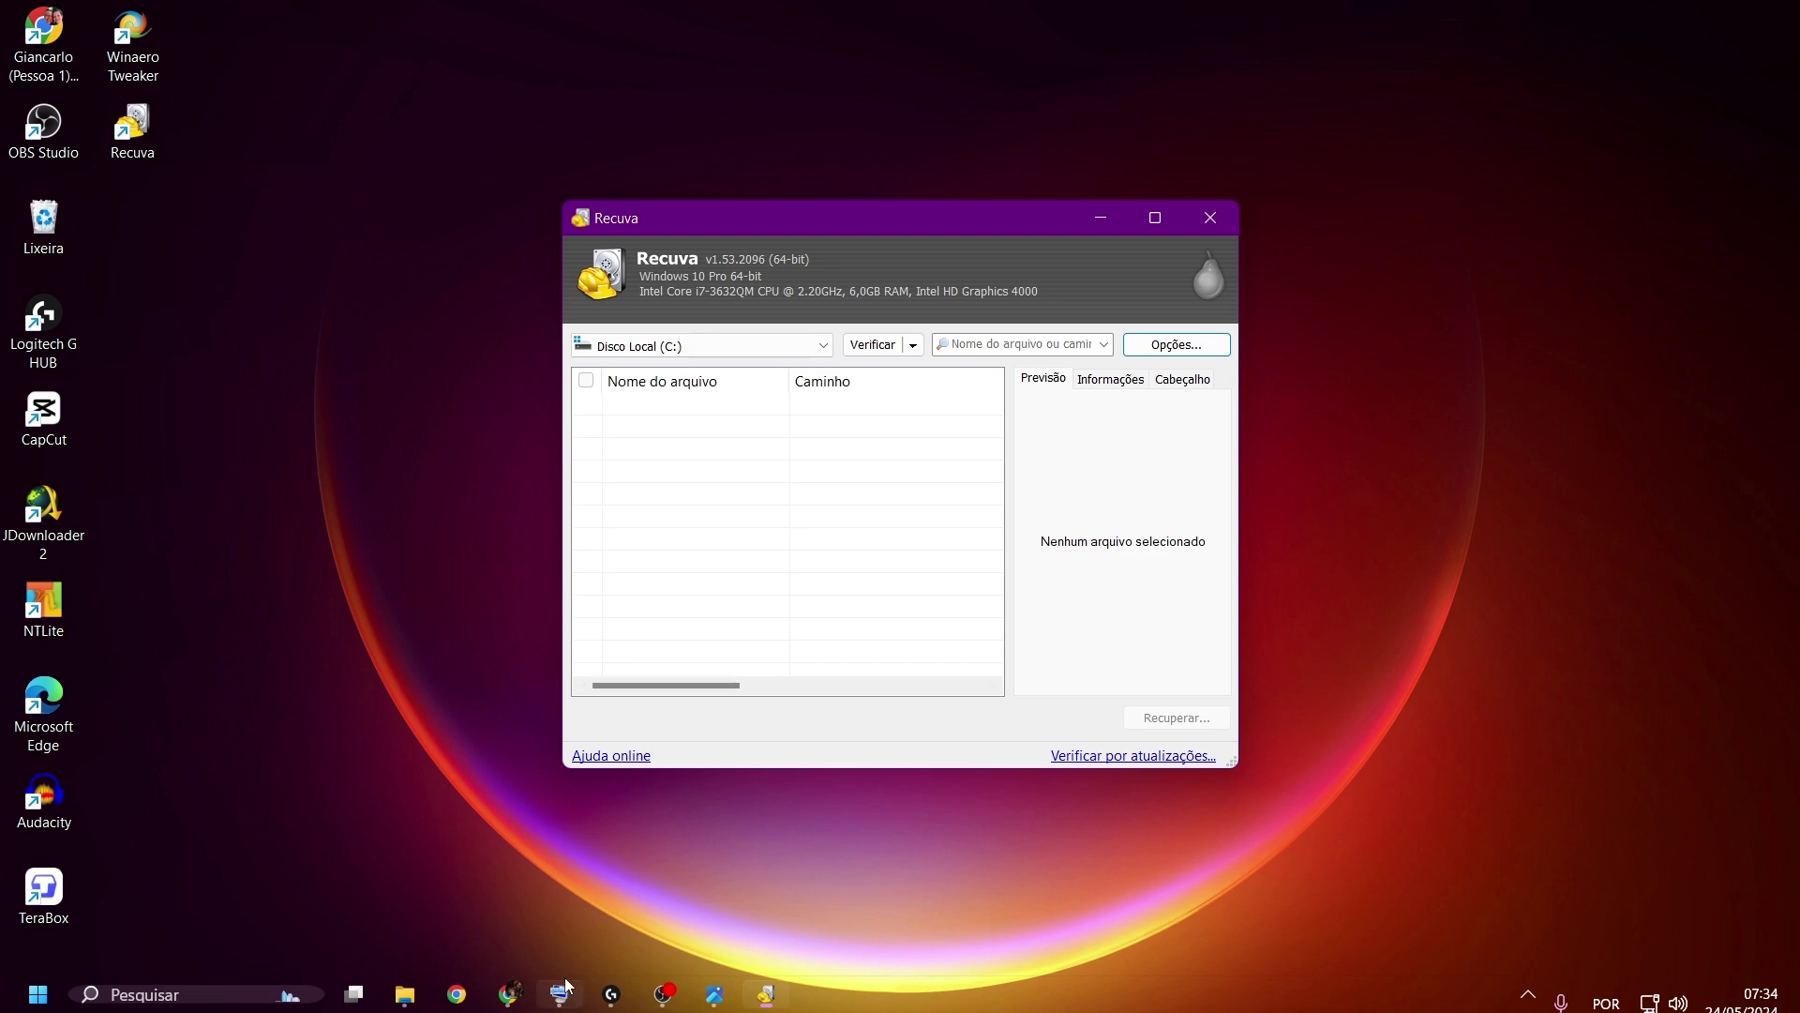
Switch to the image viewer and examine the captures showing Recuva's file recovery and its file type filter
click(717, 1002)
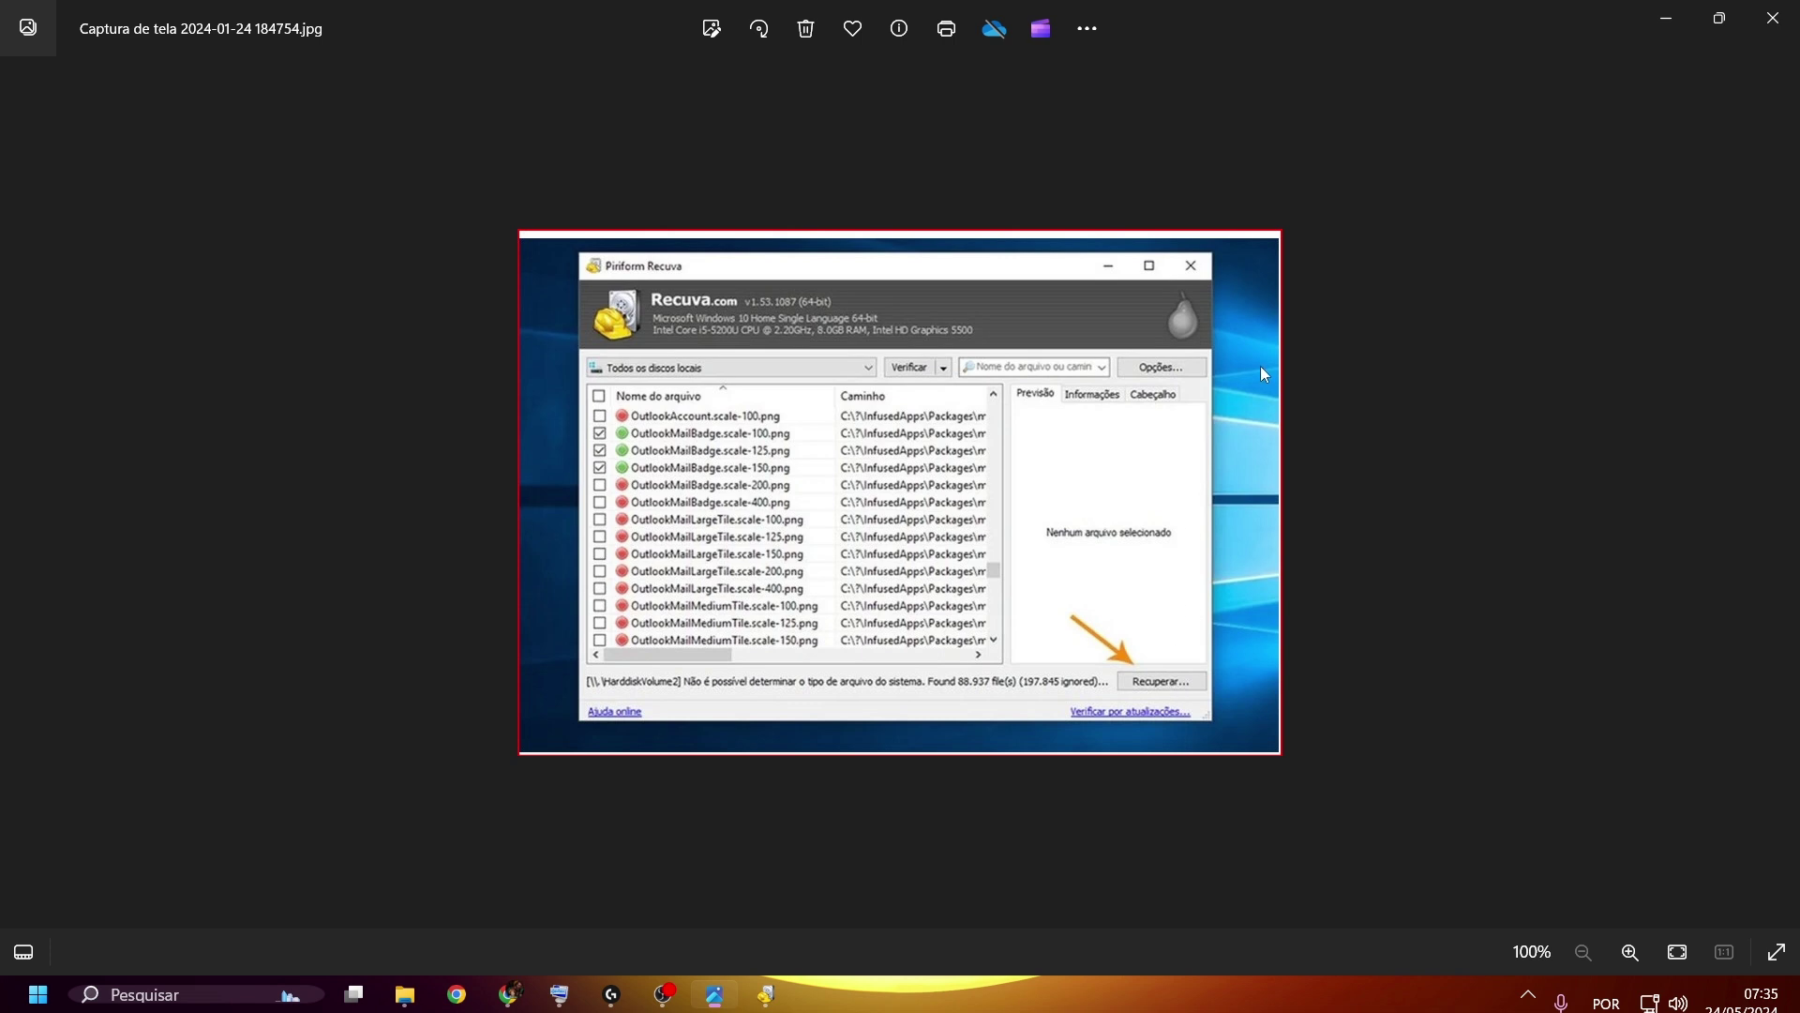
click(1779, 495)
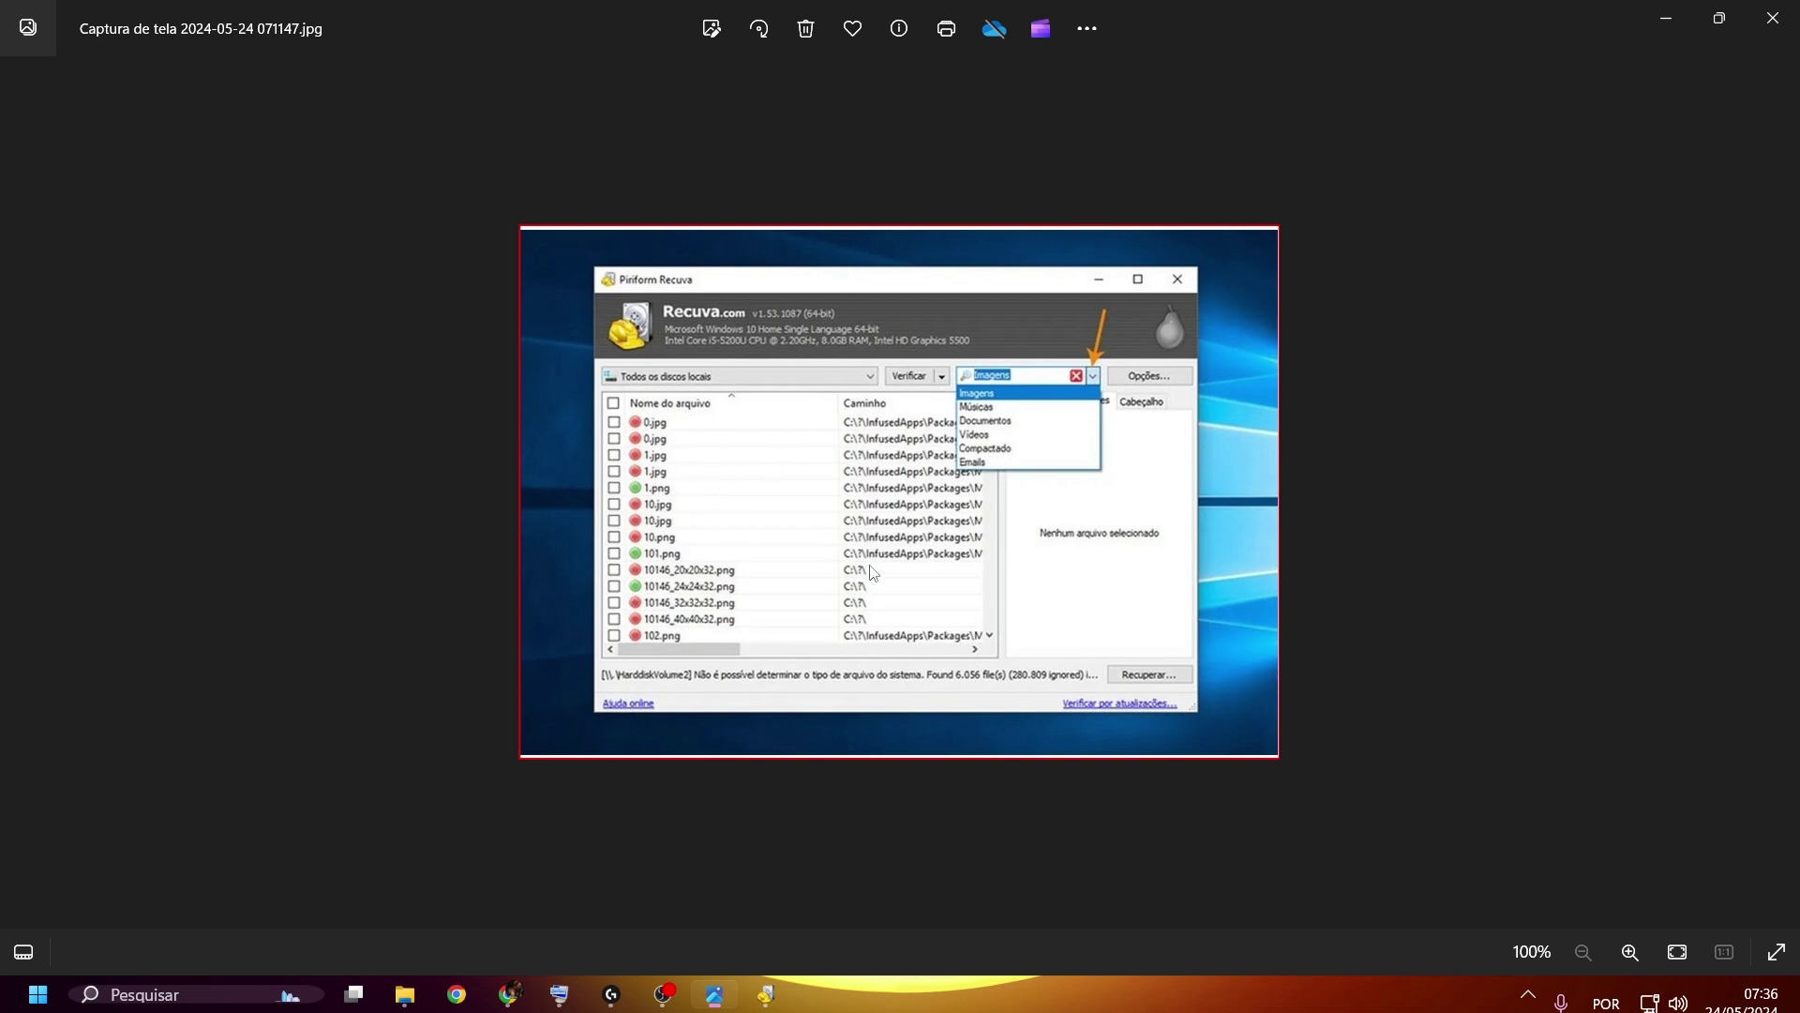
Bring Recuva to the front and close both it and the image viewer
click(766, 995)
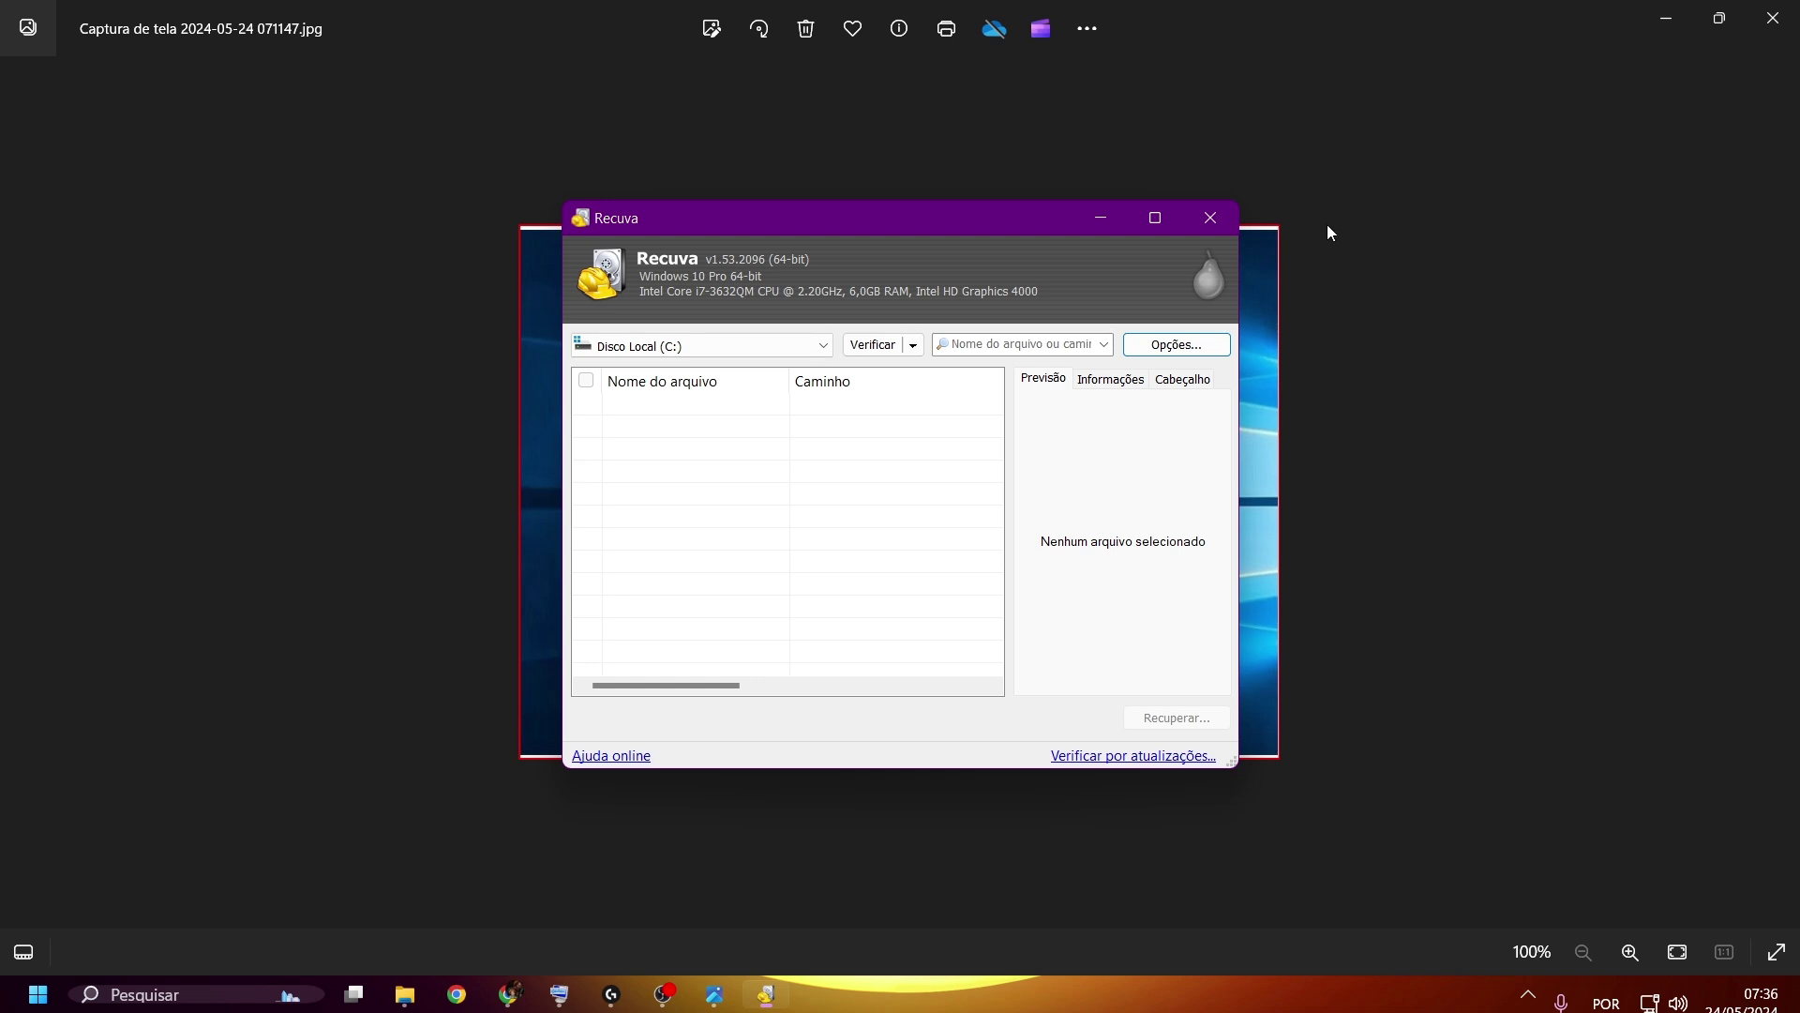
click(1221, 225)
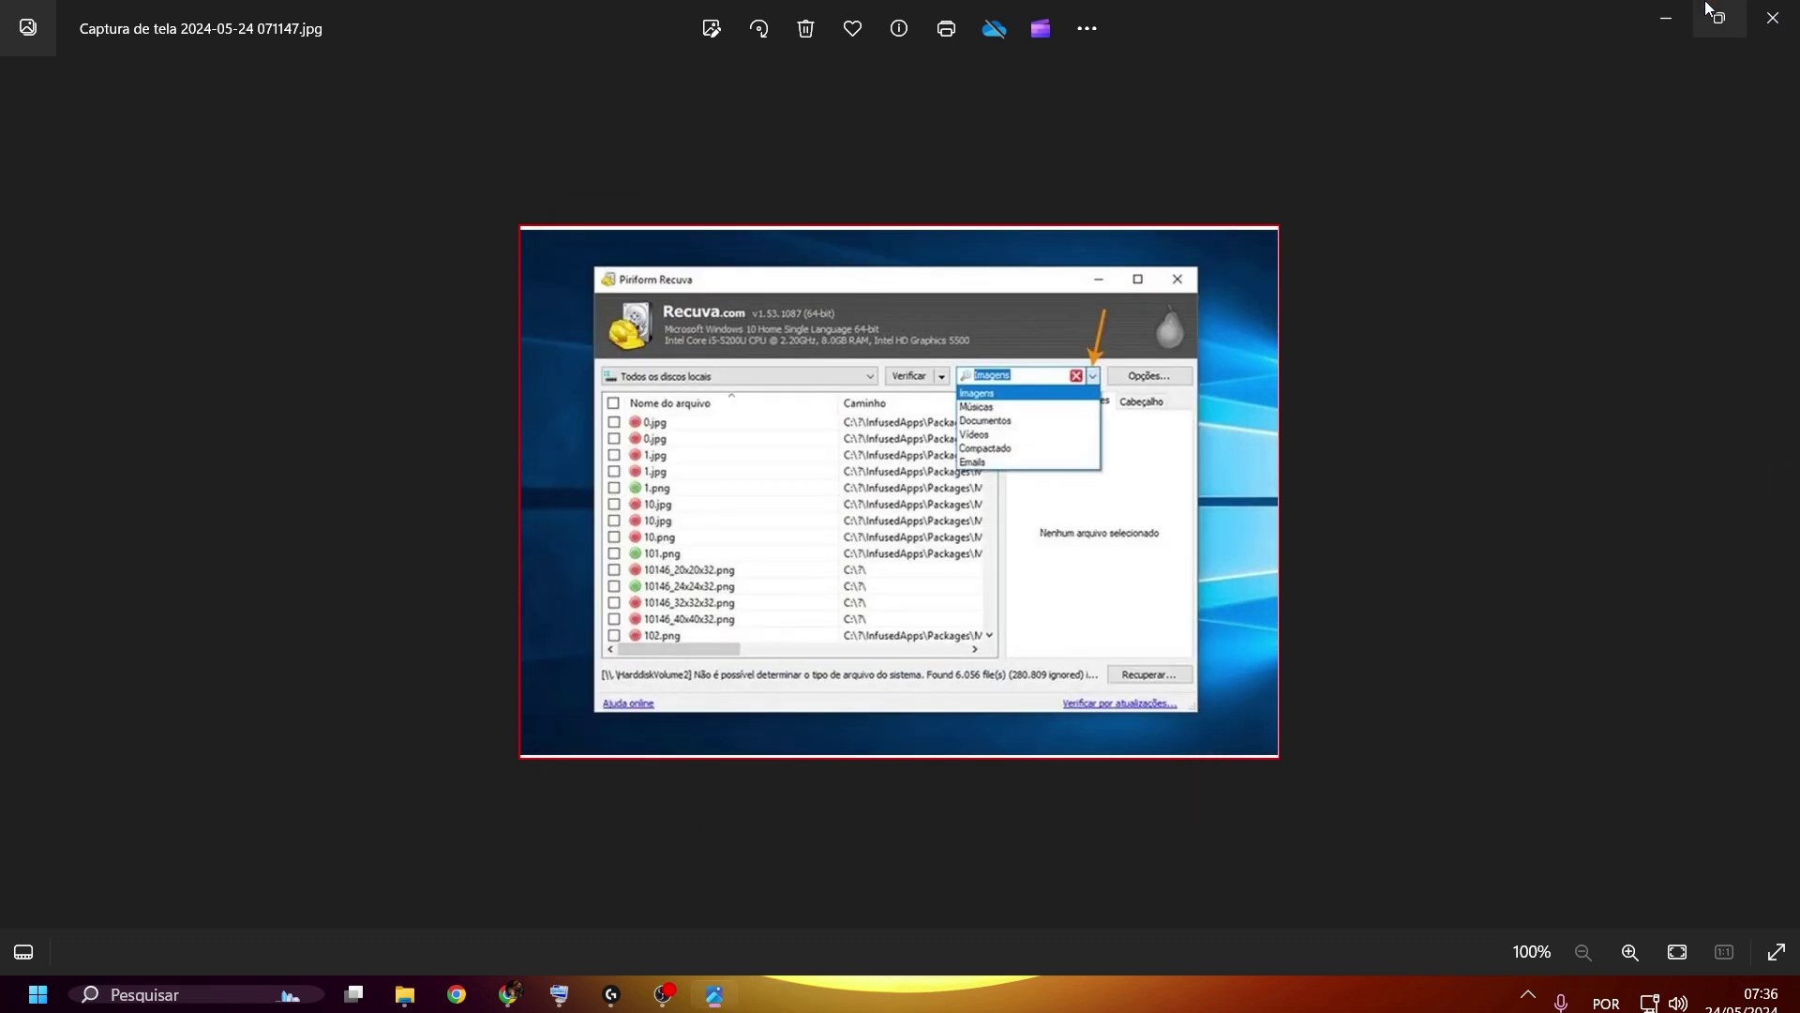
click(1776, 19)
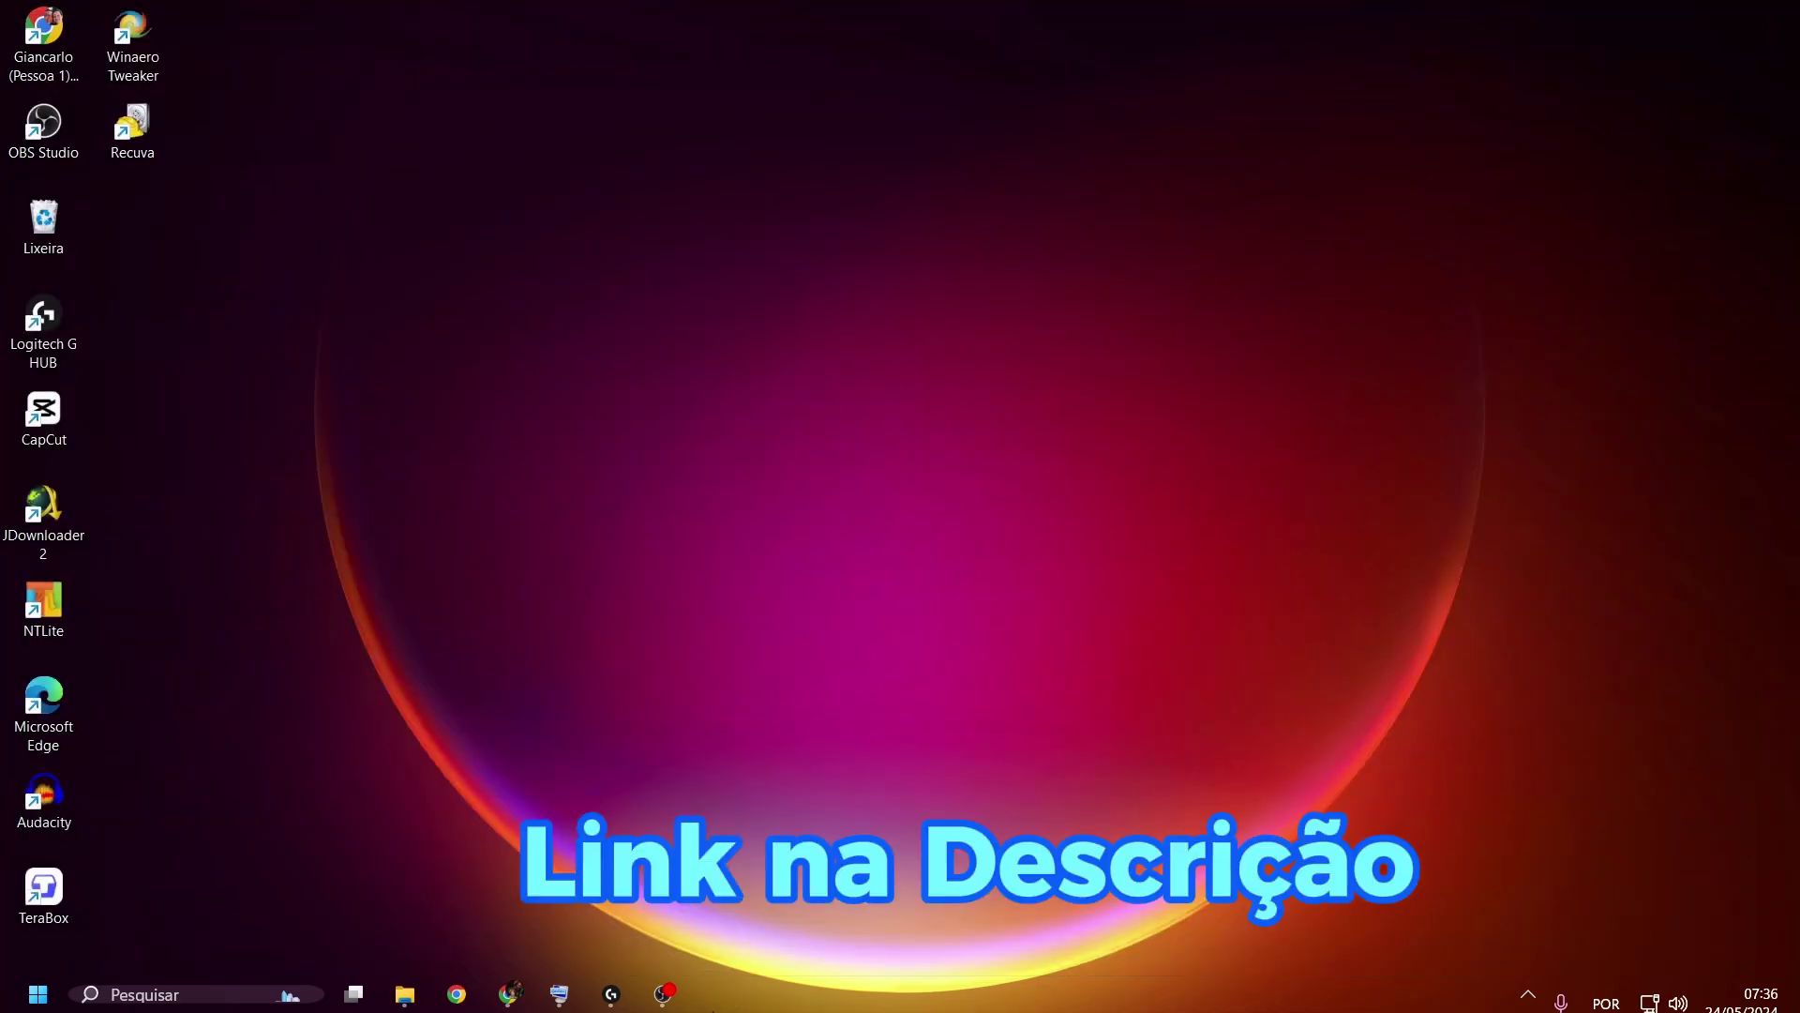
Return to the browser and show the YouTube Tech Brasil channel's videos page
click(514, 1003)
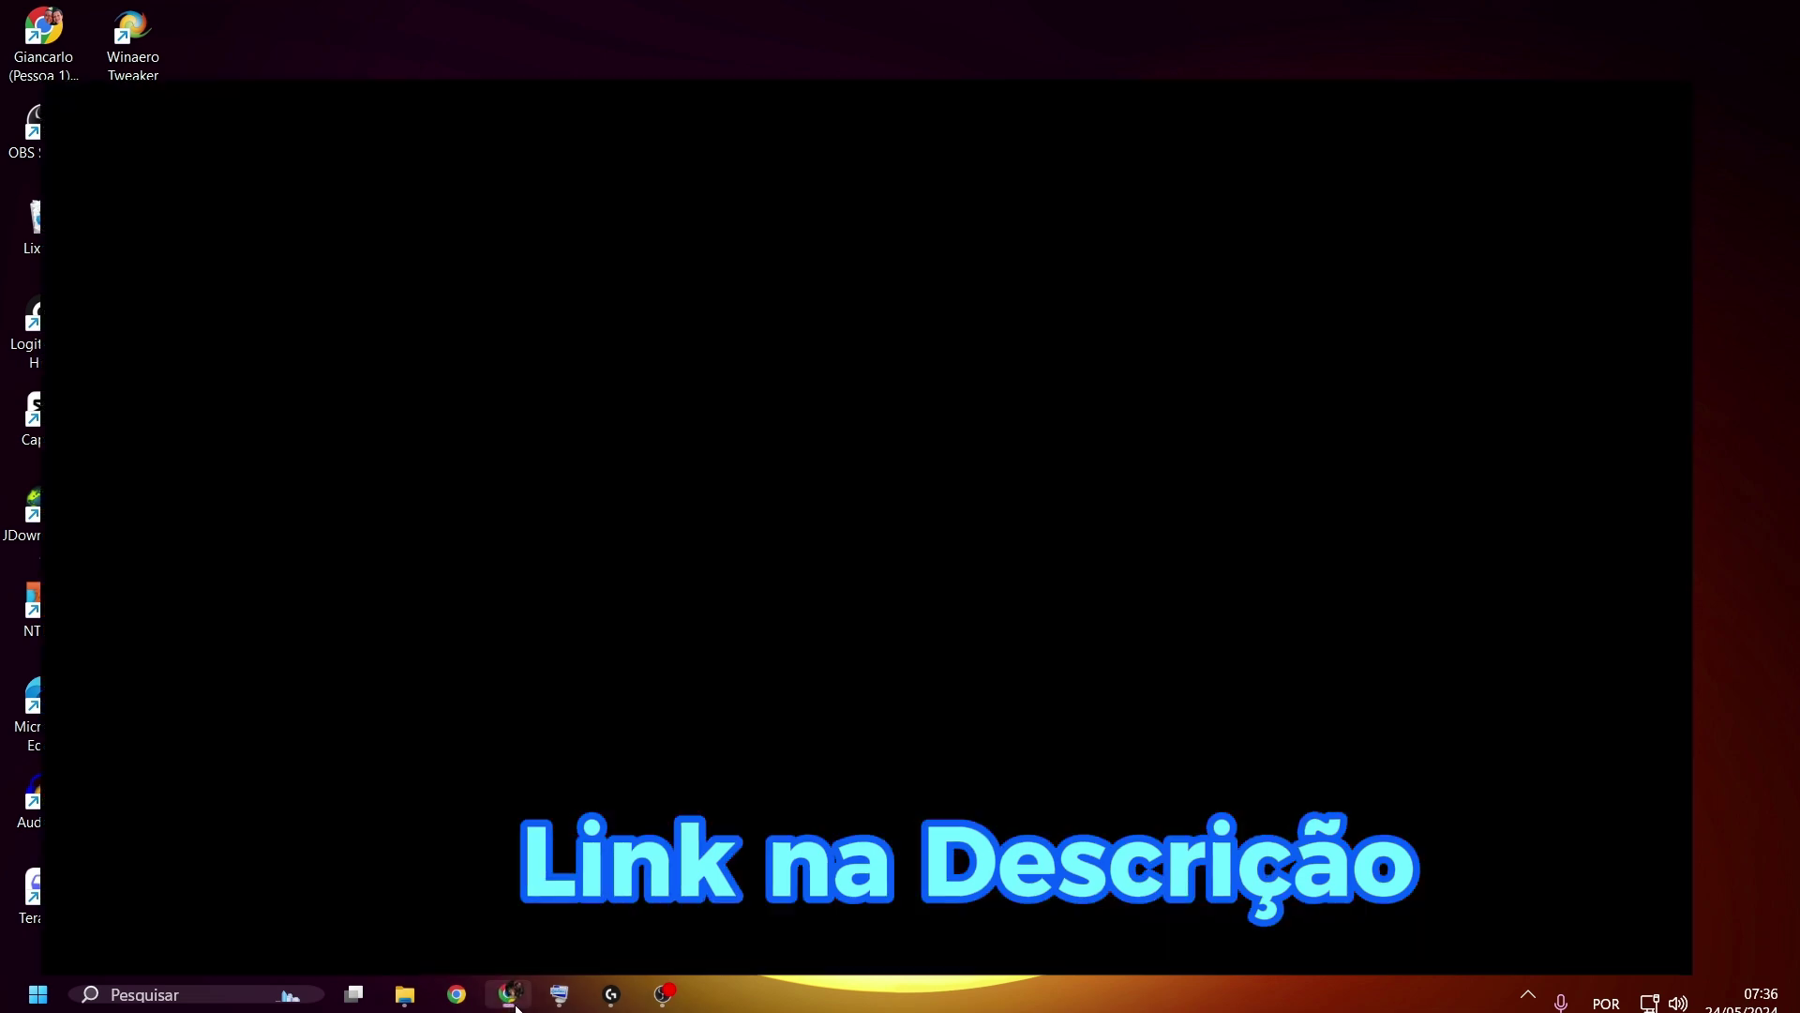
click(393, 19)
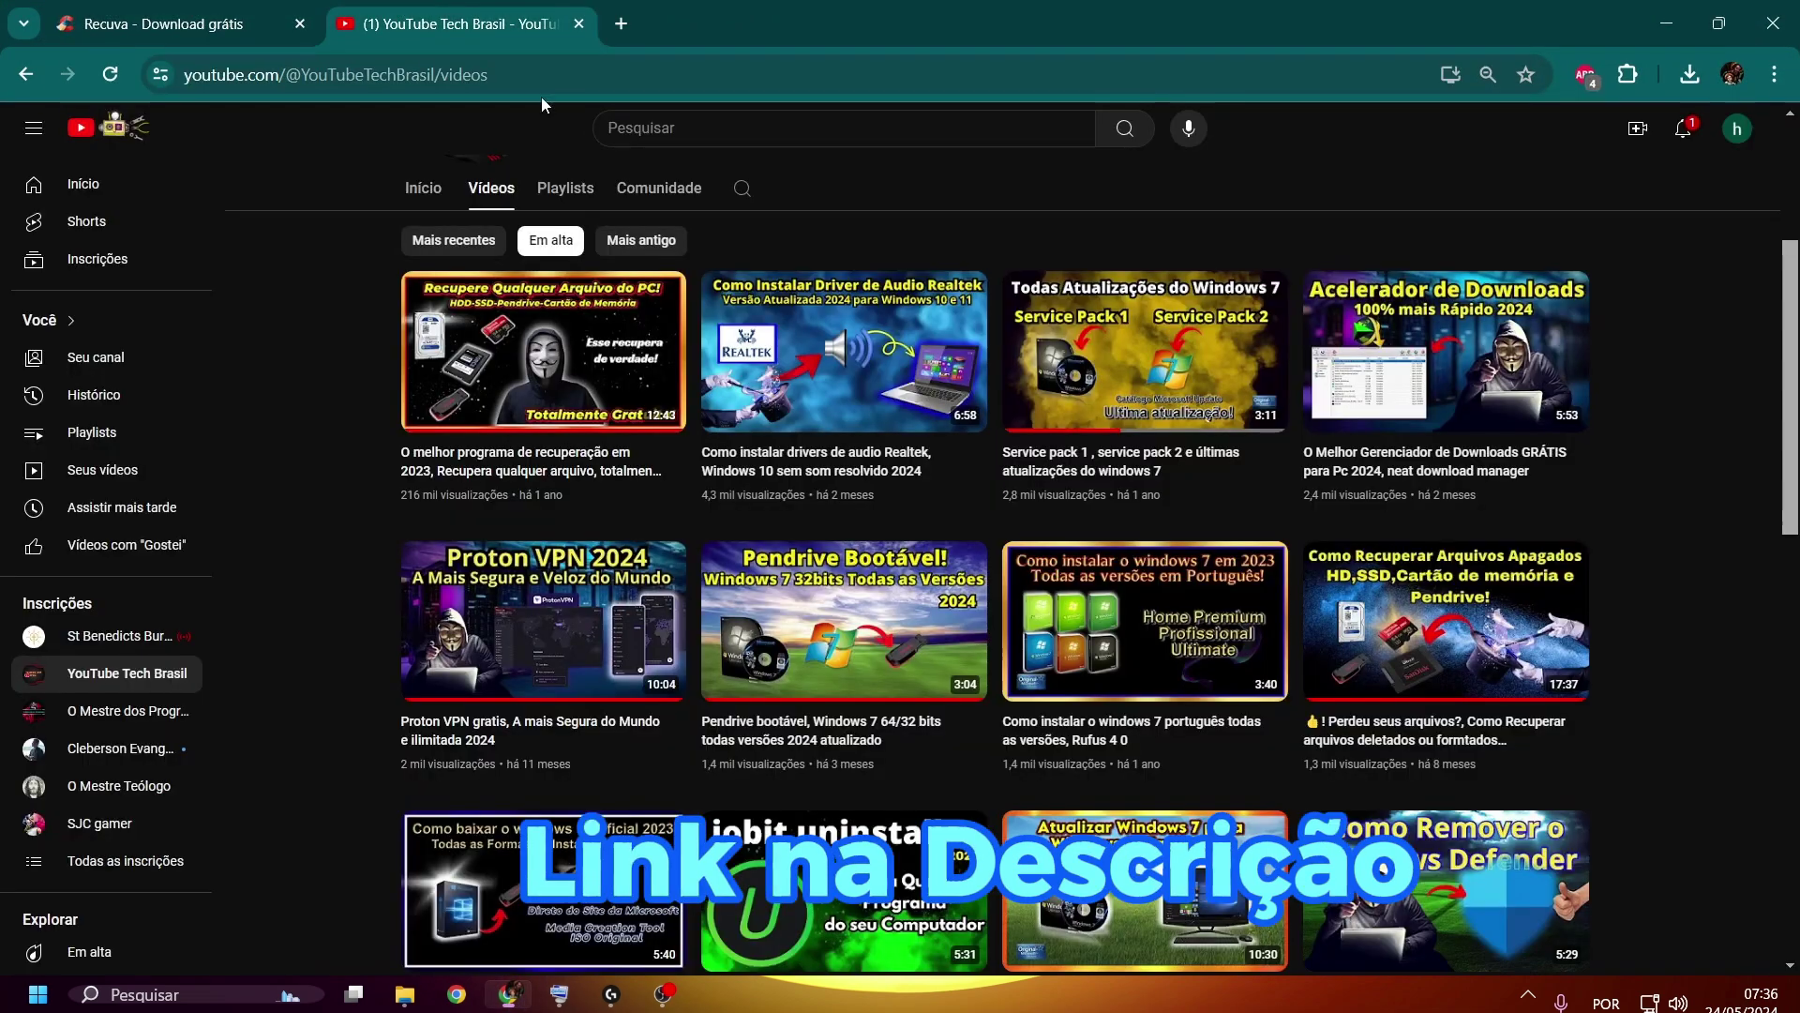